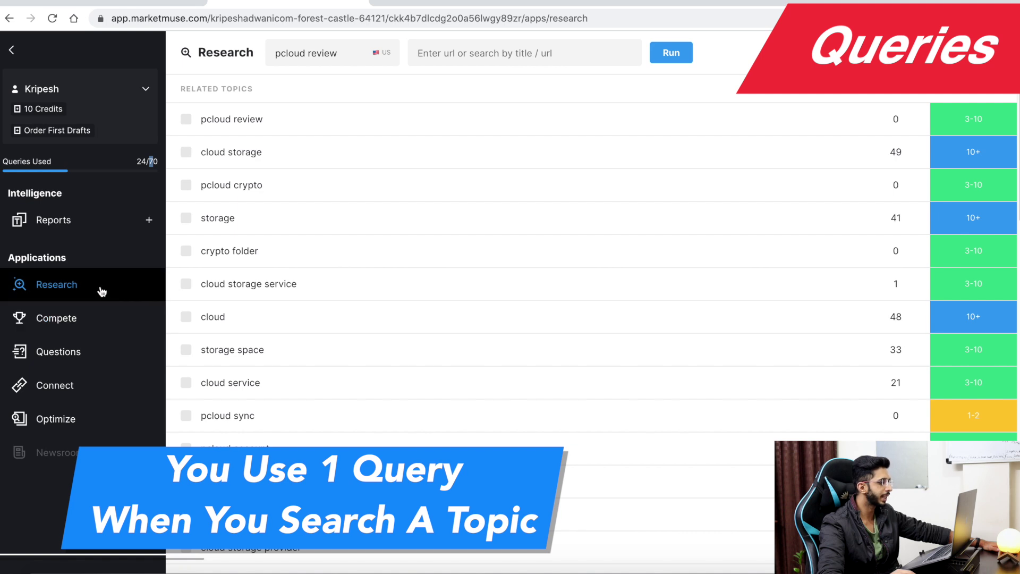
Examine the suggested variants of the related topic "cloud storage" in the pcloud review research, and close the variant list
left_click(330, 56)
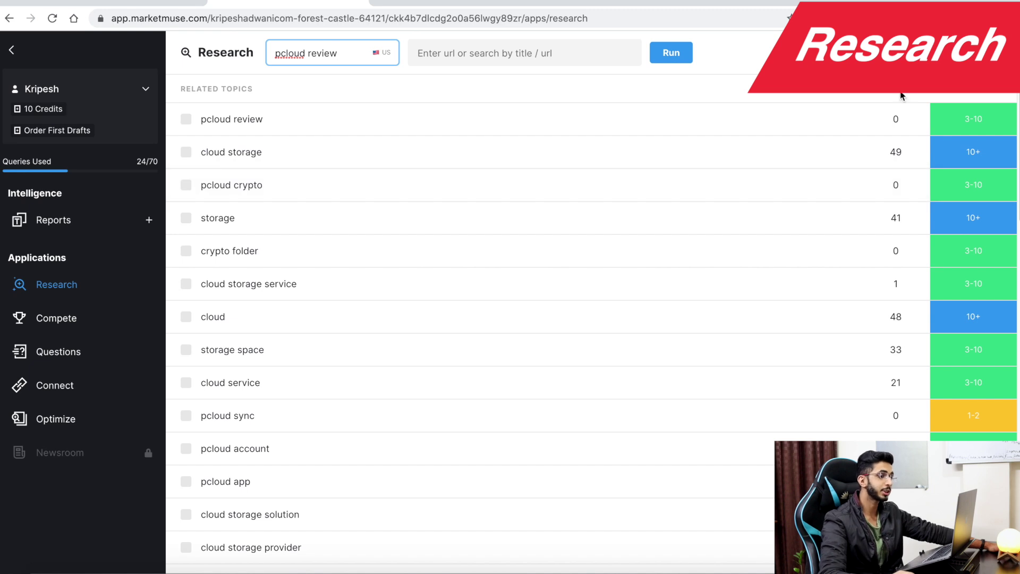
left_click(426, 168)
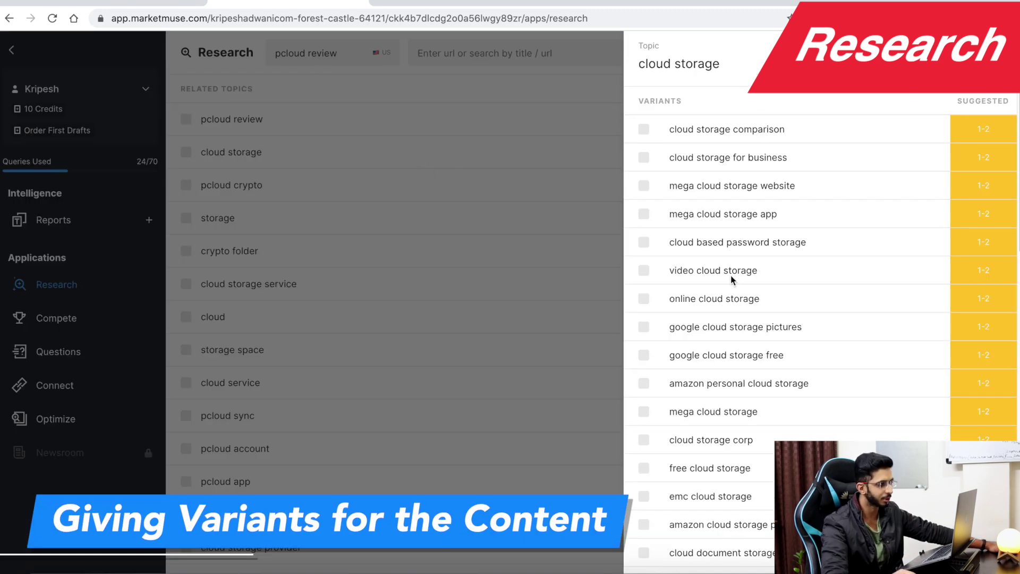
scroll(754, 271, "down", 7)
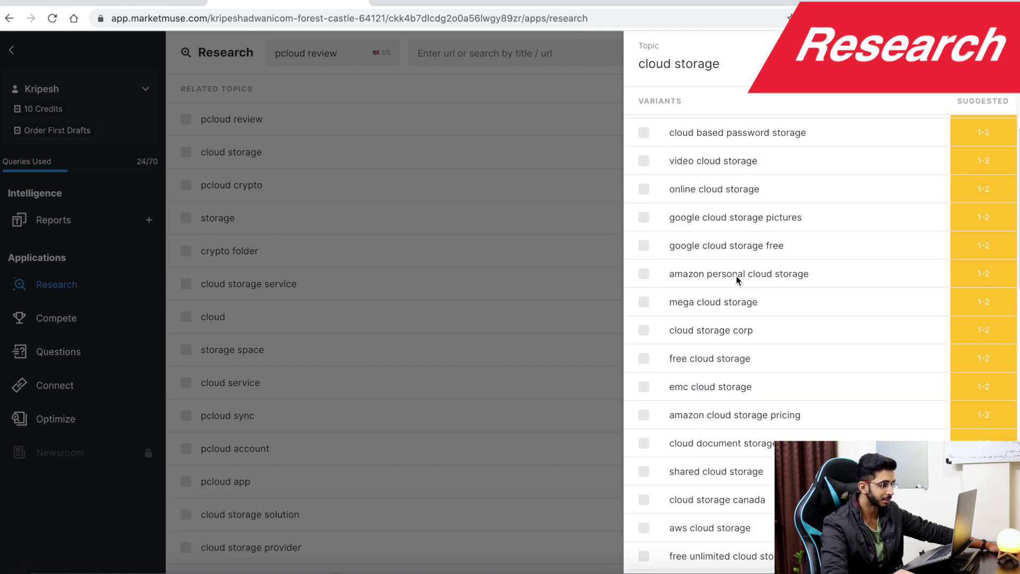
scroll(735, 281, "down", 5)
scroll(738, 254, "up", 15)
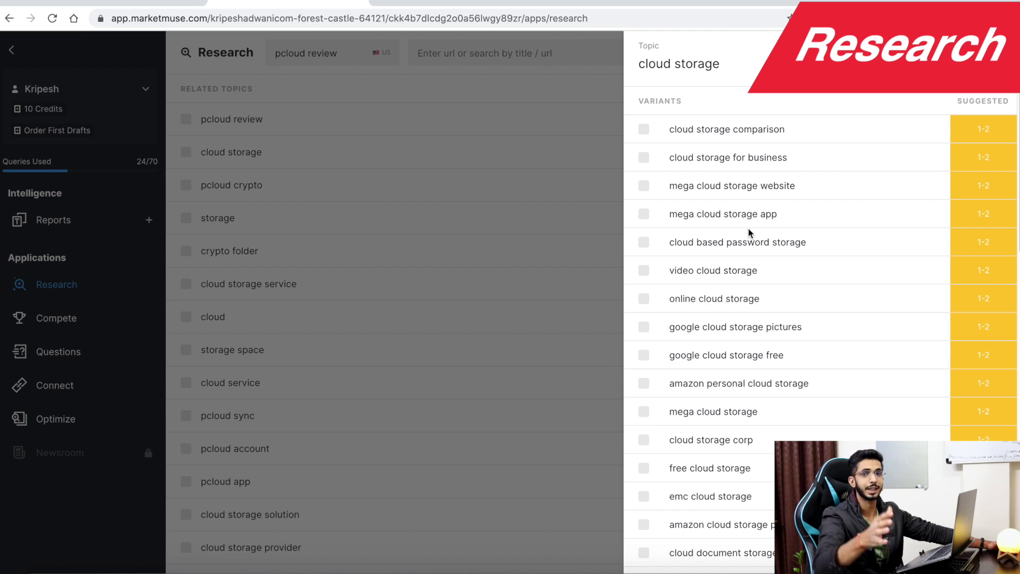
left_click(218, 213)
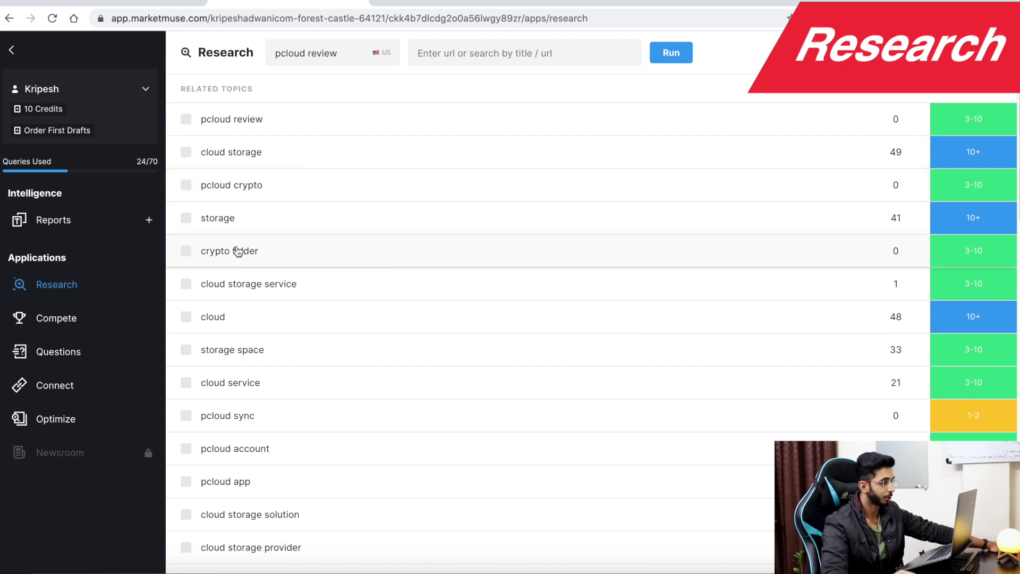
Look through the suggested variants of the related topic "storage", and close them to review the related topics list
left_click(250, 216)
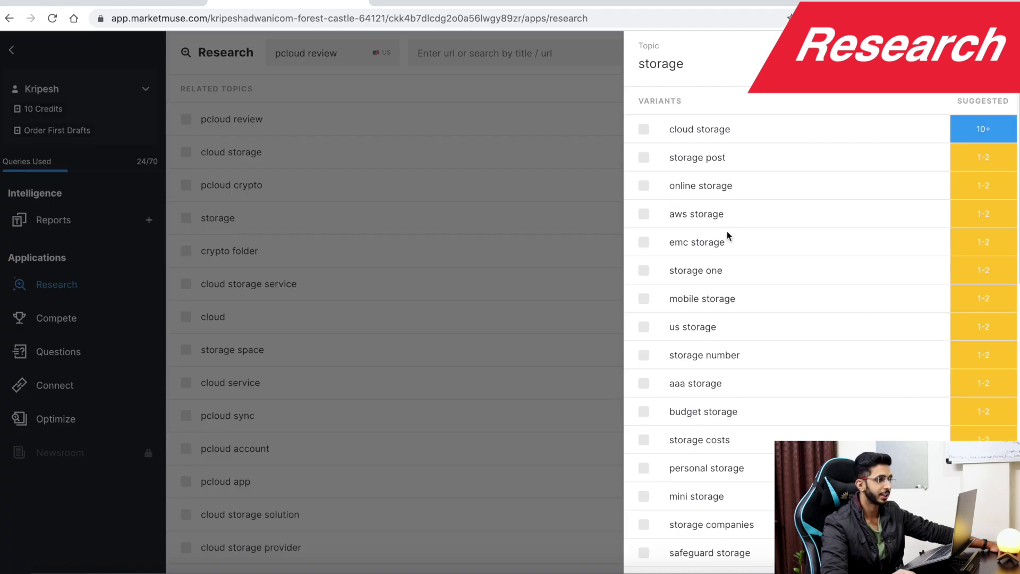
scroll(935, 212, "down", 10)
scroll(850, 282, "up", 10)
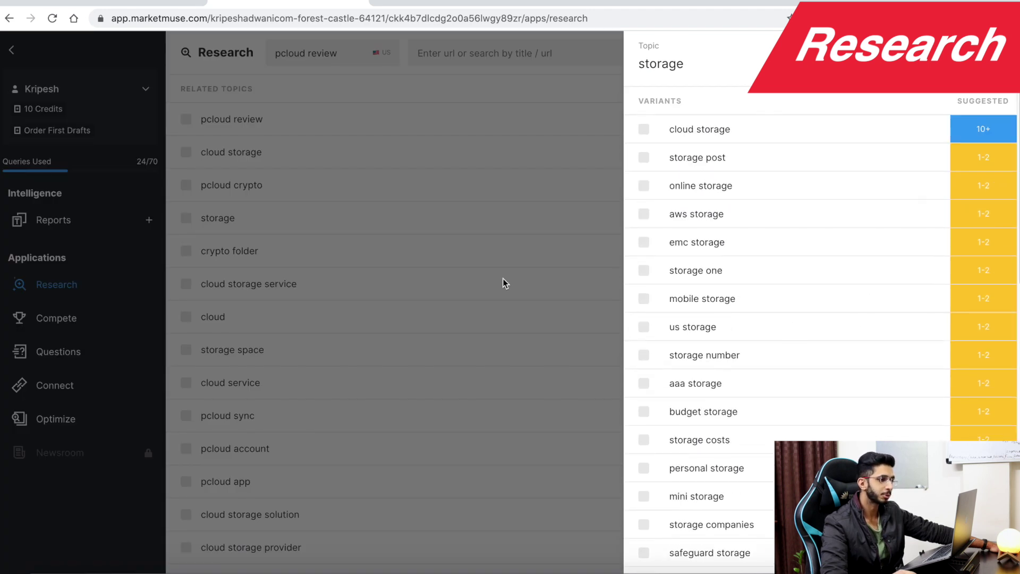
left_click(464, 286)
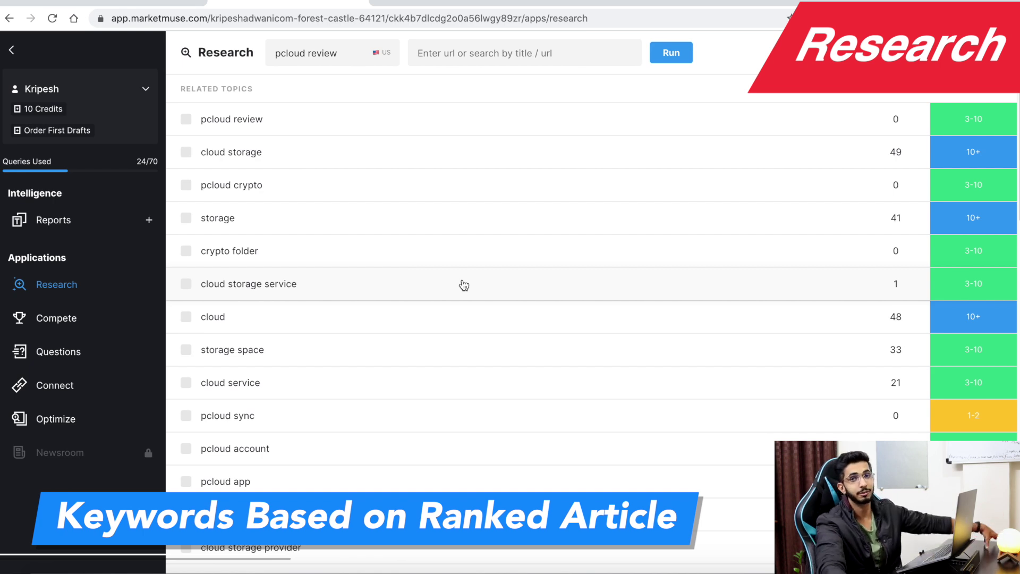
scroll(467, 297, "down", 5)
scroll(486, 244, "up", 5)
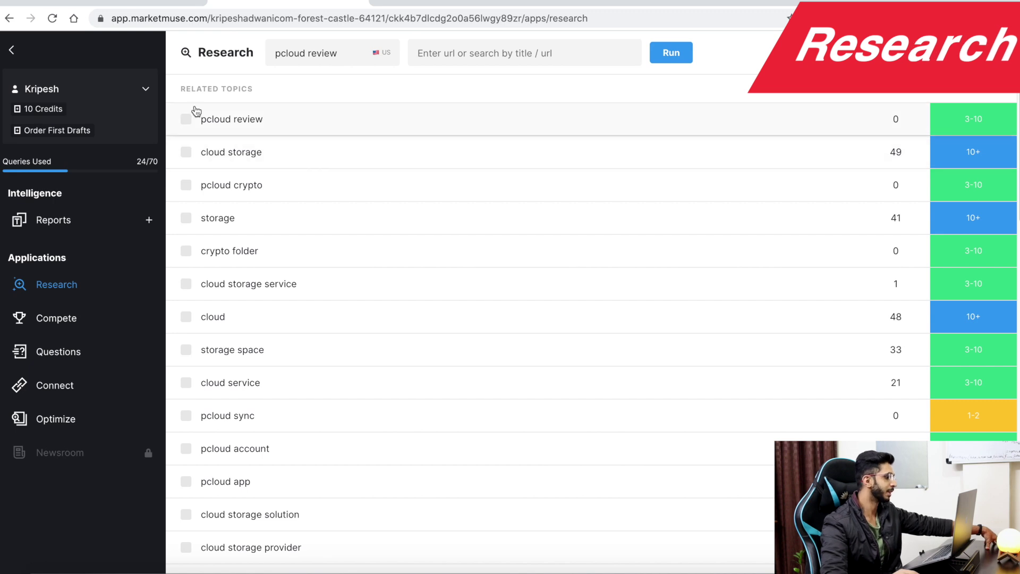
Switch to the Optimize application and examine the word count and the current, average and target content scores
left_click(77, 429)
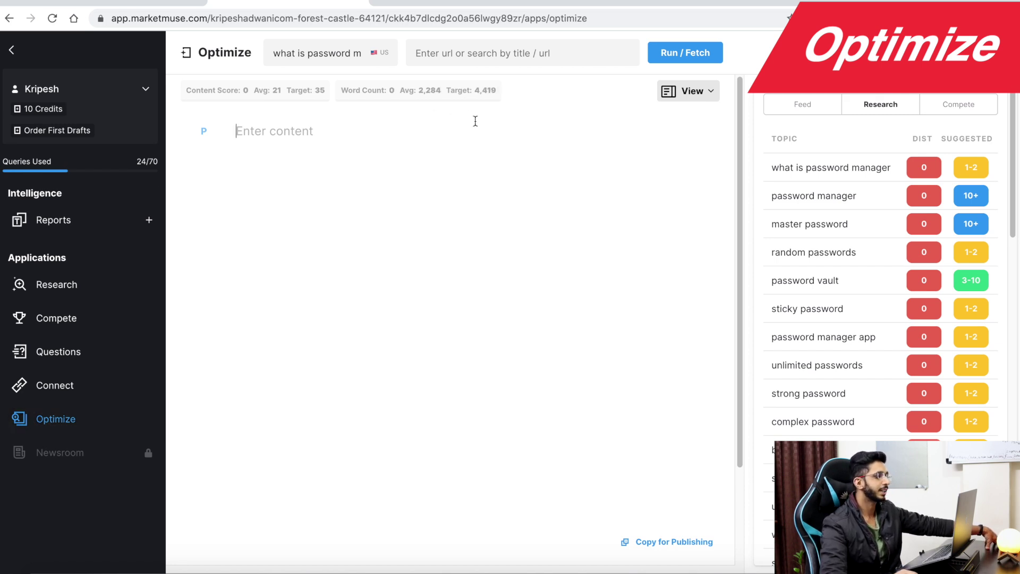
left_click_drag(442, 91, 498, 99)
left_click(237, 100)
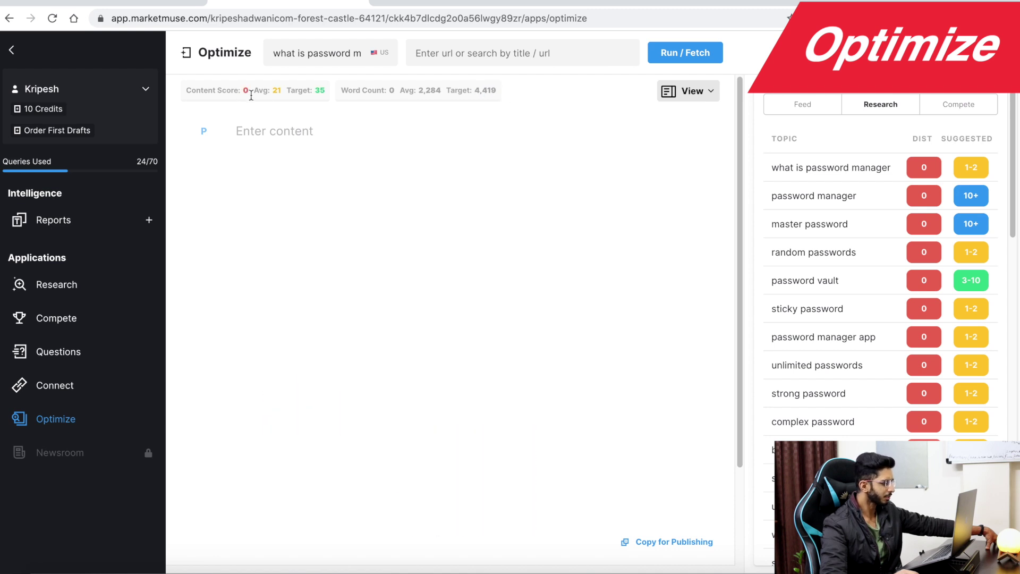
left_click_drag(265, 92, 326, 96)
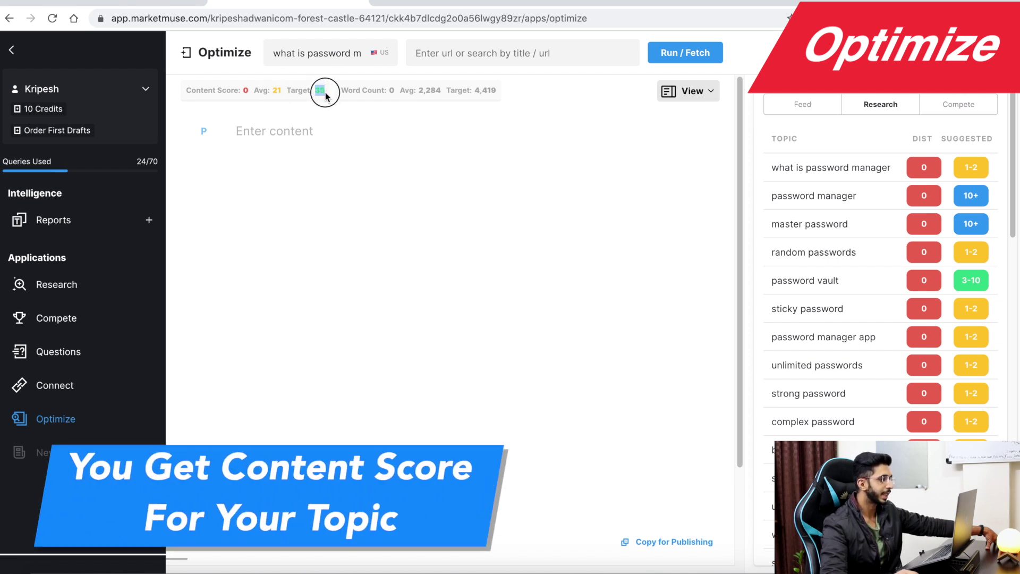
left_click(236, 131)
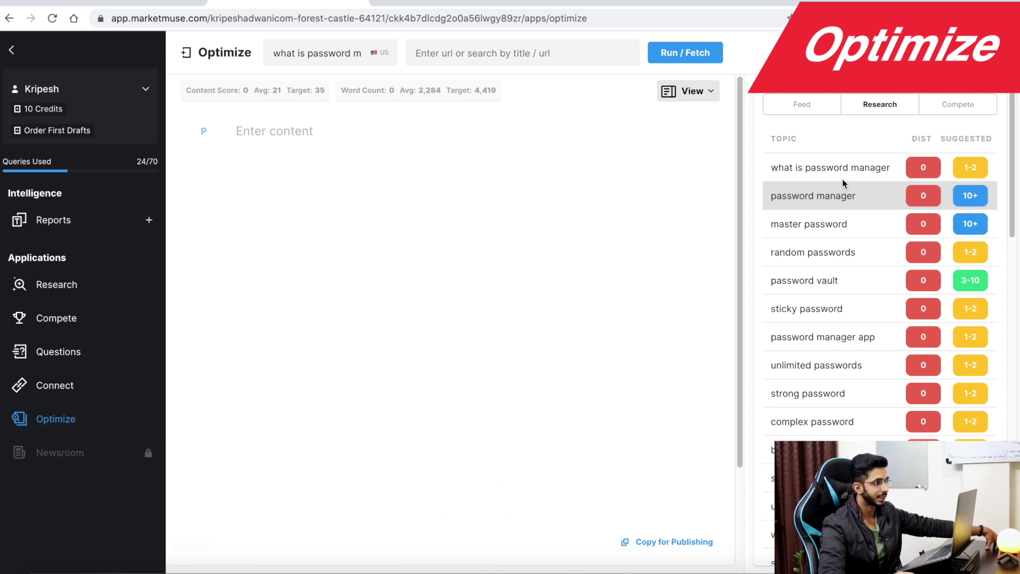
Review the research topics and their suggested mention counts for the "what is password manager" content
left_click(808, 195)
left_click(768, 100)
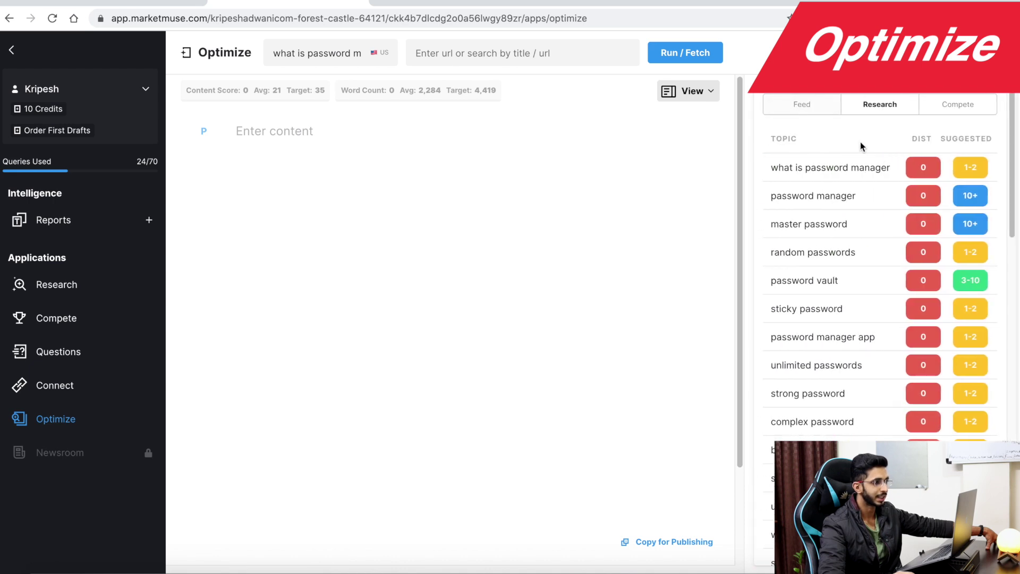
scroll(828, 362, "down", 3)
scroll(827, 362, "down", 3)
scroll(822, 303, "up", 5)
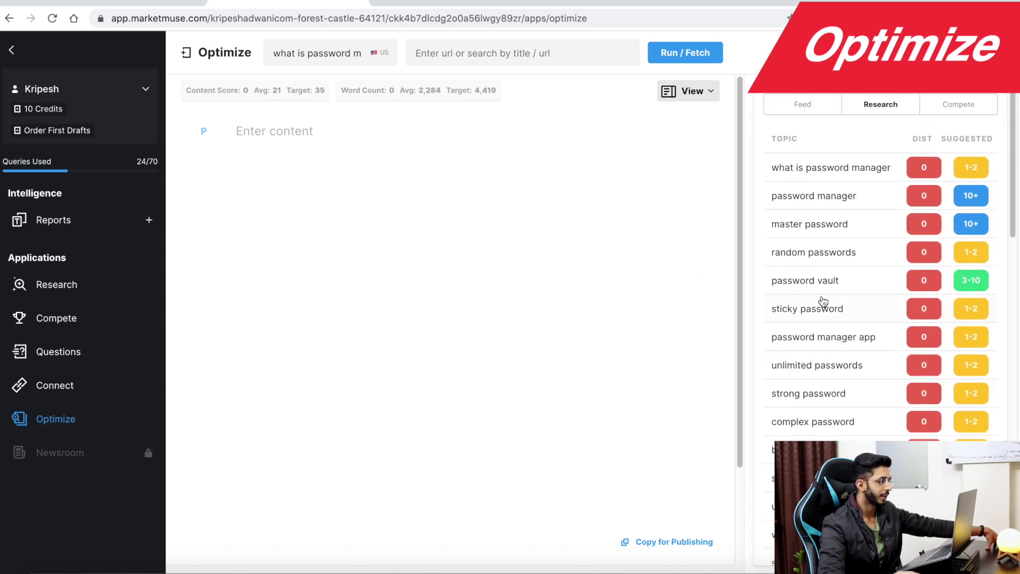
Check the focus topic above the empty content editor and compare its content score and word count with their targets
left_click(299, 147)
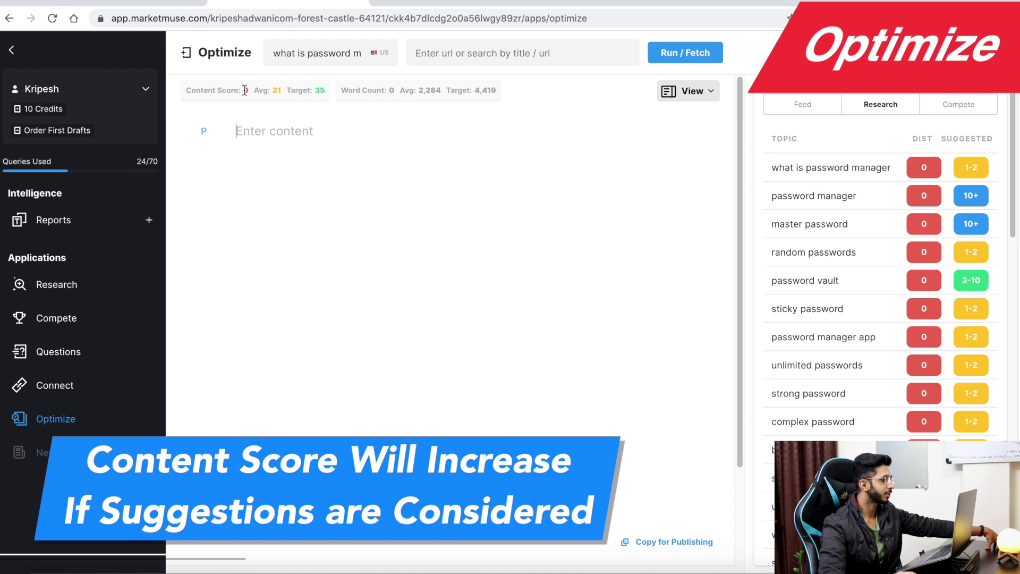
left_click(293, 52)
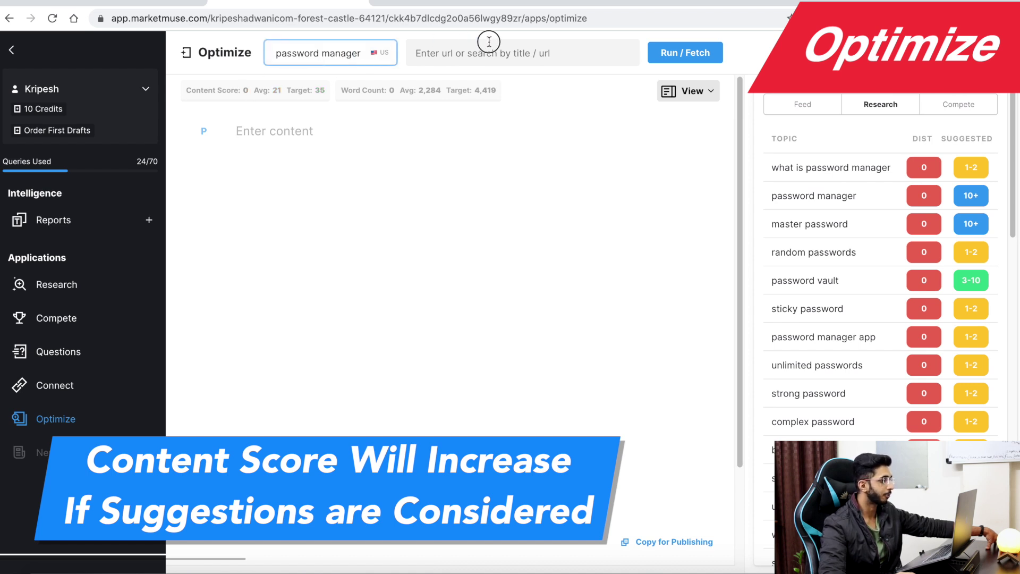
left_click(292, 143)
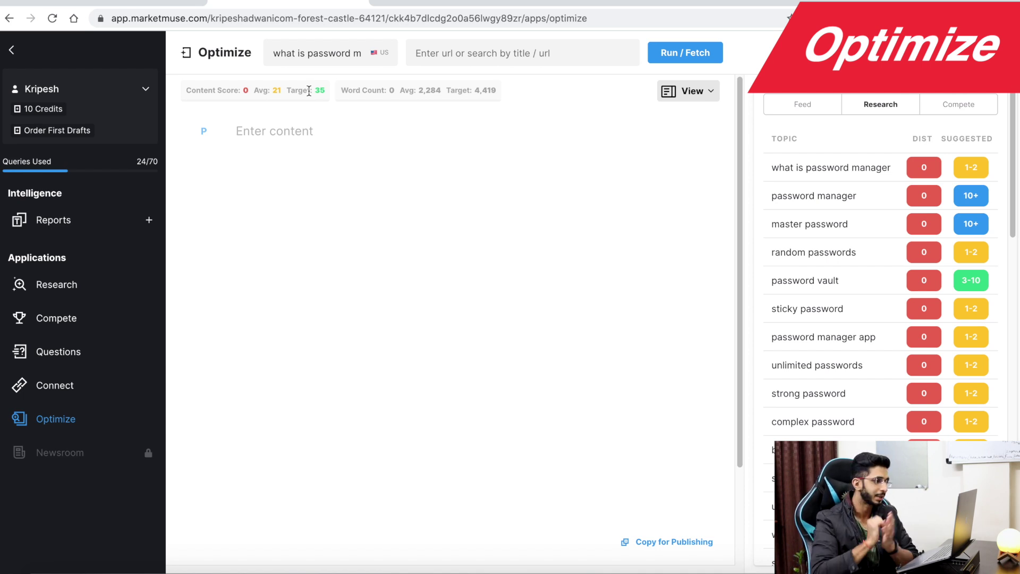
left_click_drag(320, 91, 316, 90)
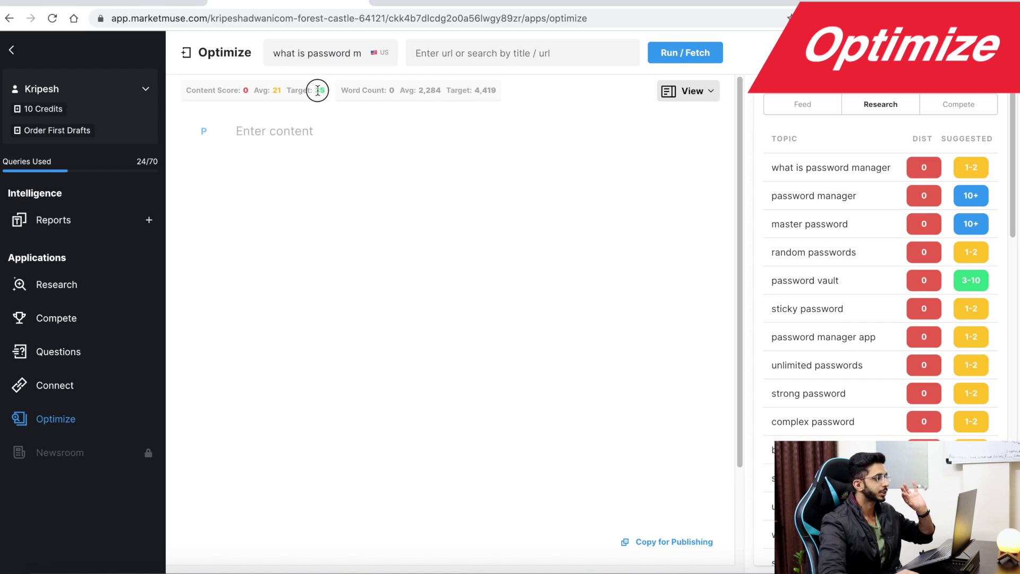
left_click(489, 122)
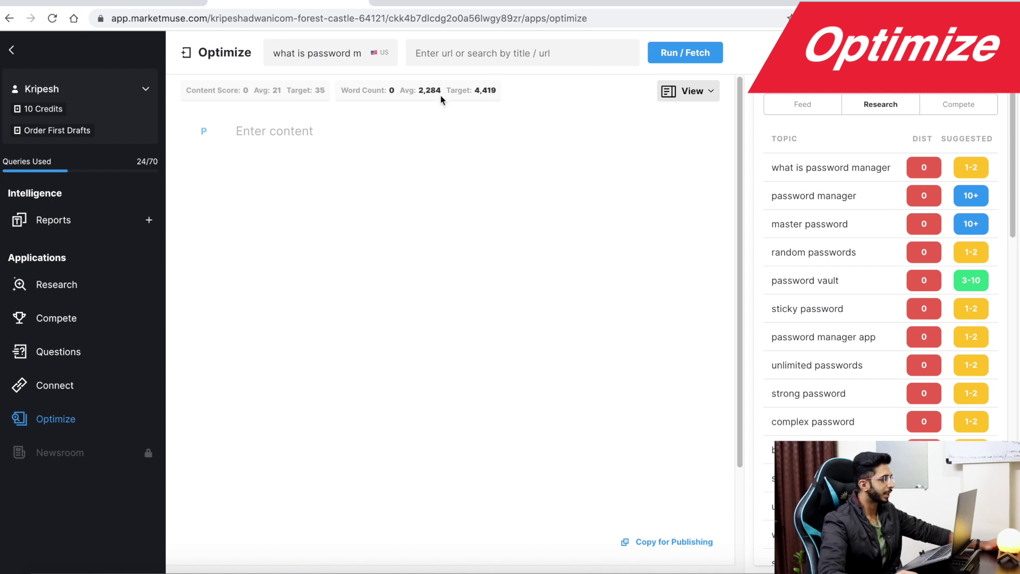
double_click(320, 91)
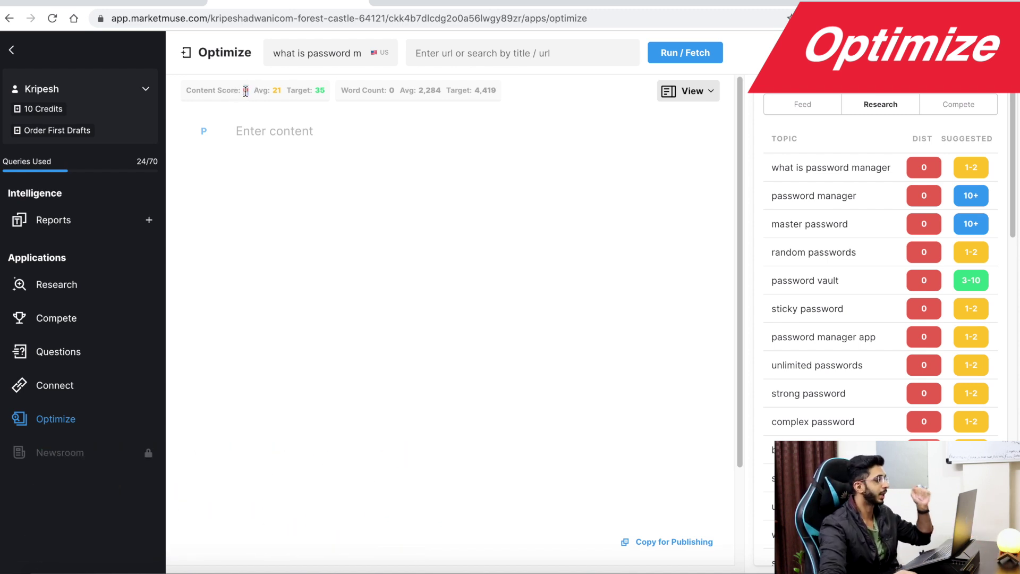
Switch to the Compete application and examine the content scores of the top 20 ranked articles for "1password review"
left_click(78, 319)
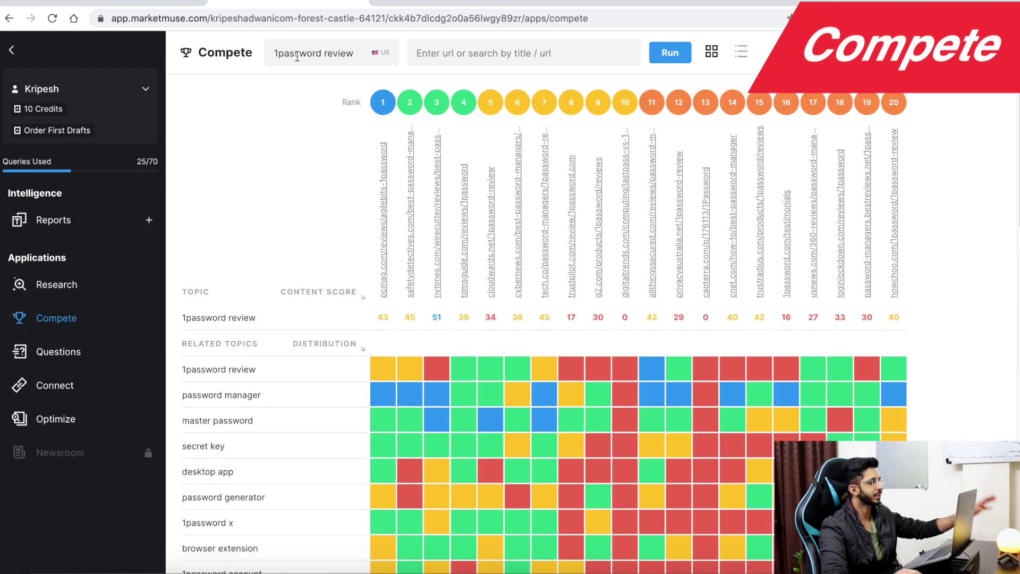
triple_click(297, 55)
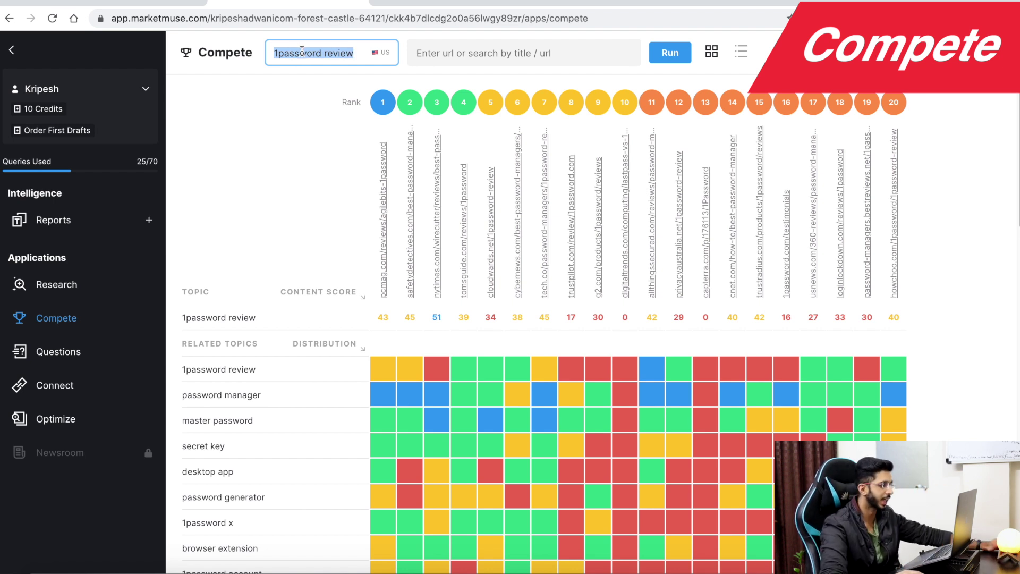
scroll(275, 228, "down", 1)
scroll(318, 351, "down", 1)
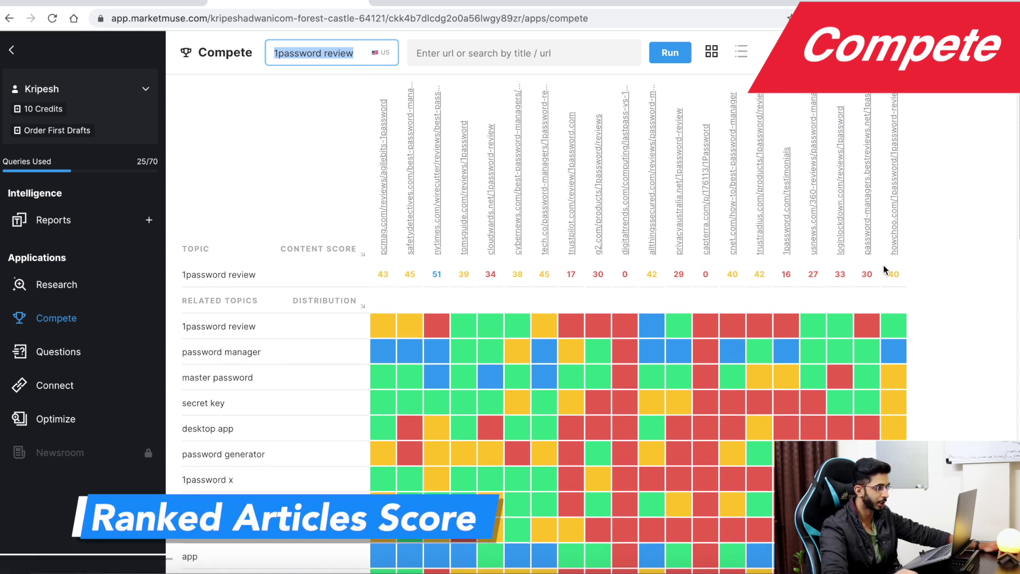
scroll(352, 360, "down", 3)
scroll(352, 340, "up", 2)
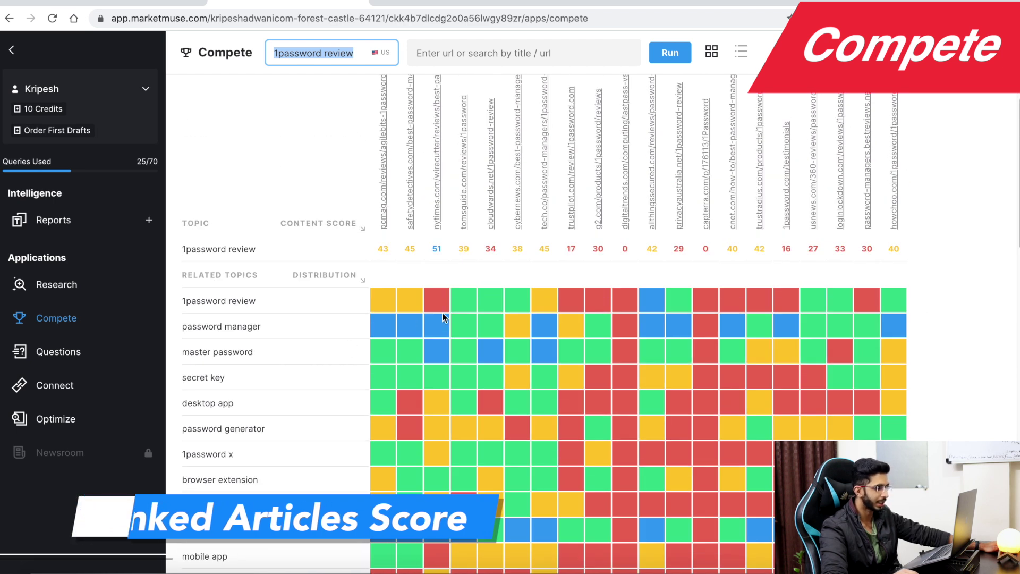
Examine how the ranked articles cover each related topic in the distribution heatmap, starting from "1password review"
triple_click(231, 301)
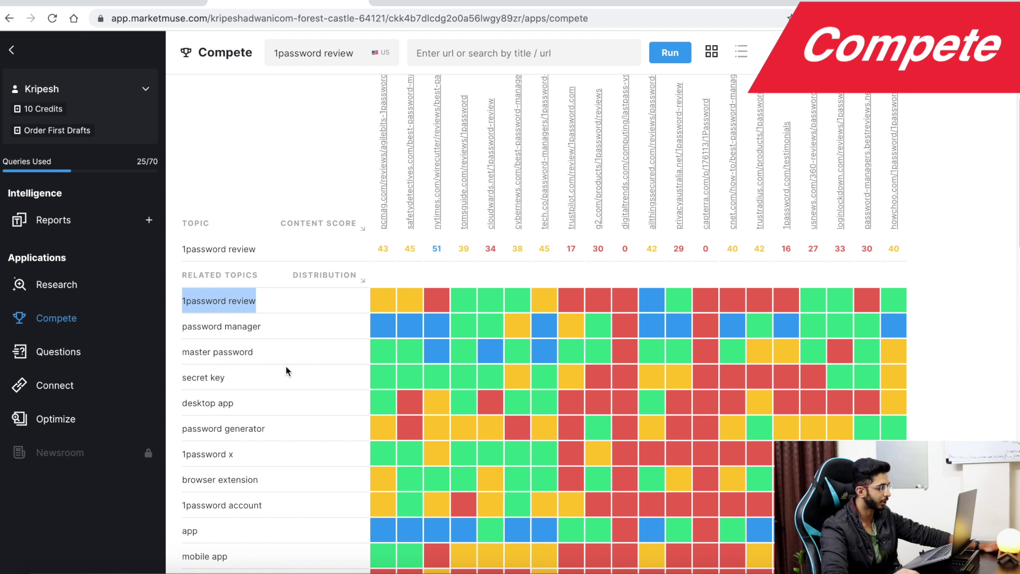
scroll(270, 353, "down", 1)
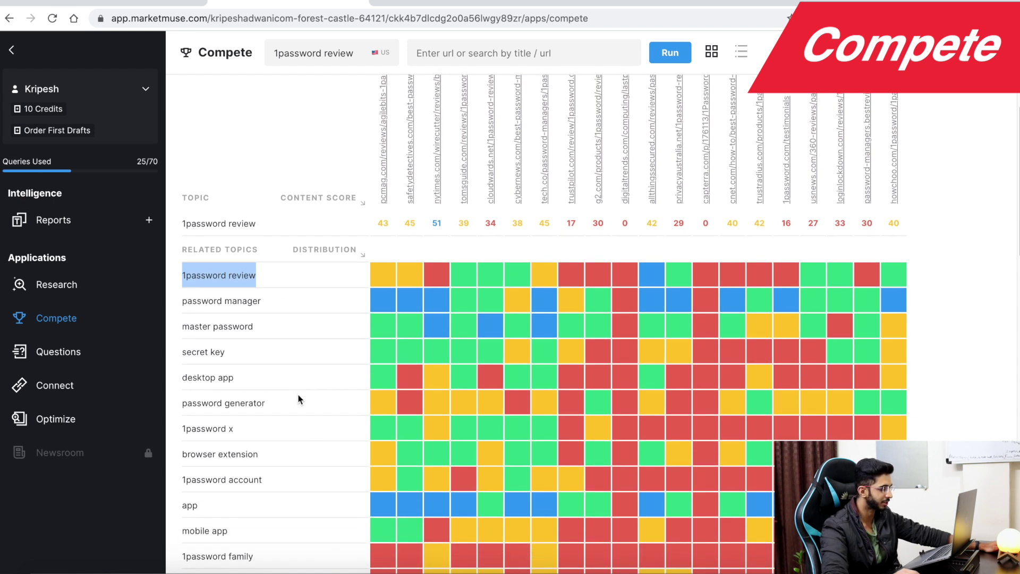
left_click(298, 399)
scroll(765, 393, "down", 1)
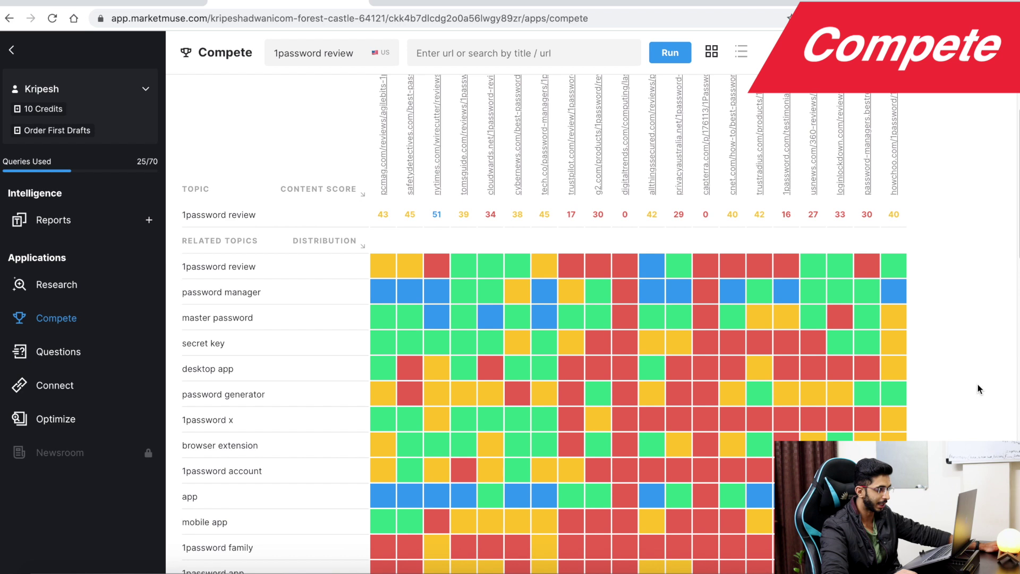
scroll(546, 385, "down", 4)
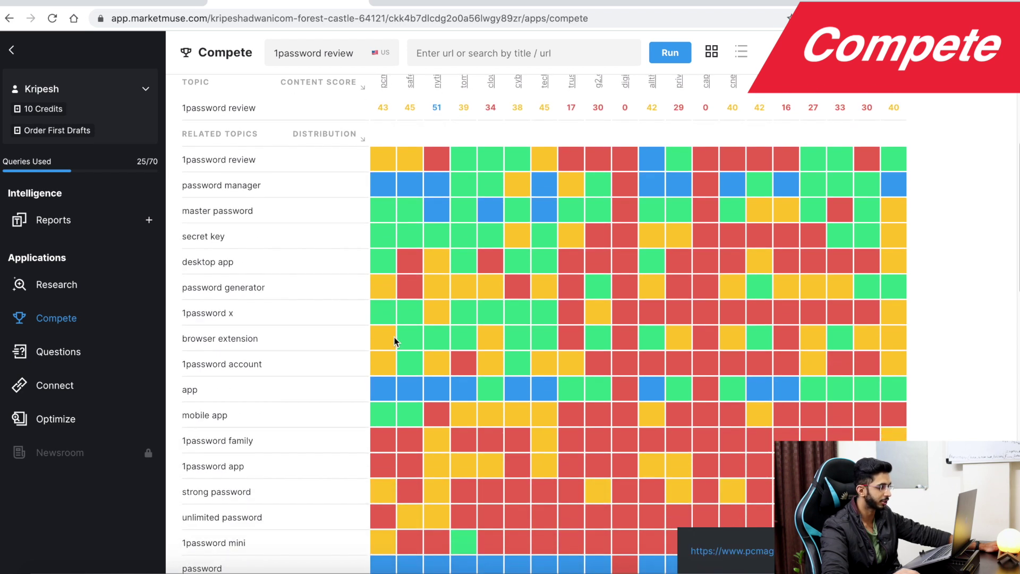
scroll(694, 417, "down", 2)
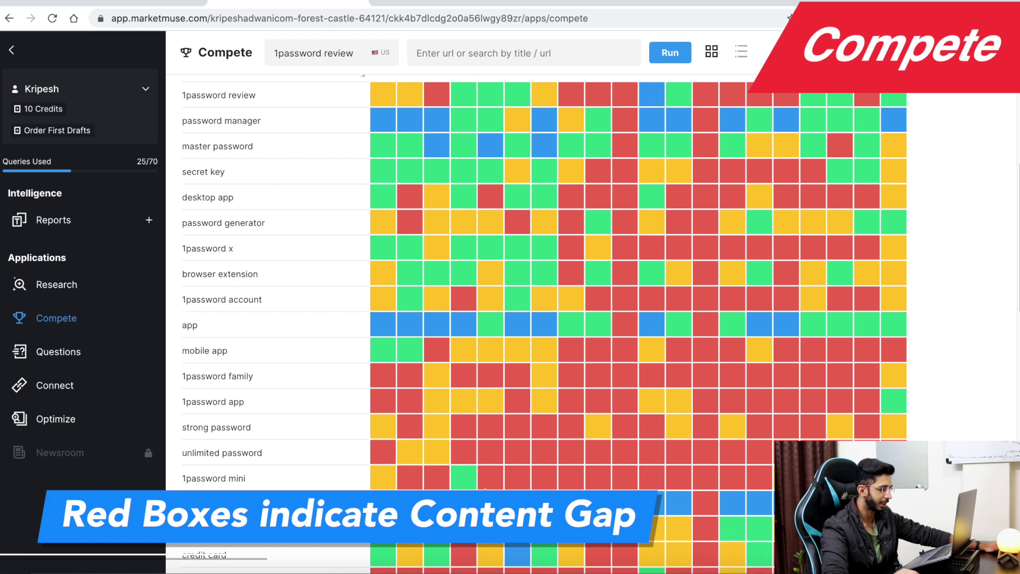
scroll(319, 478, "down", 1)
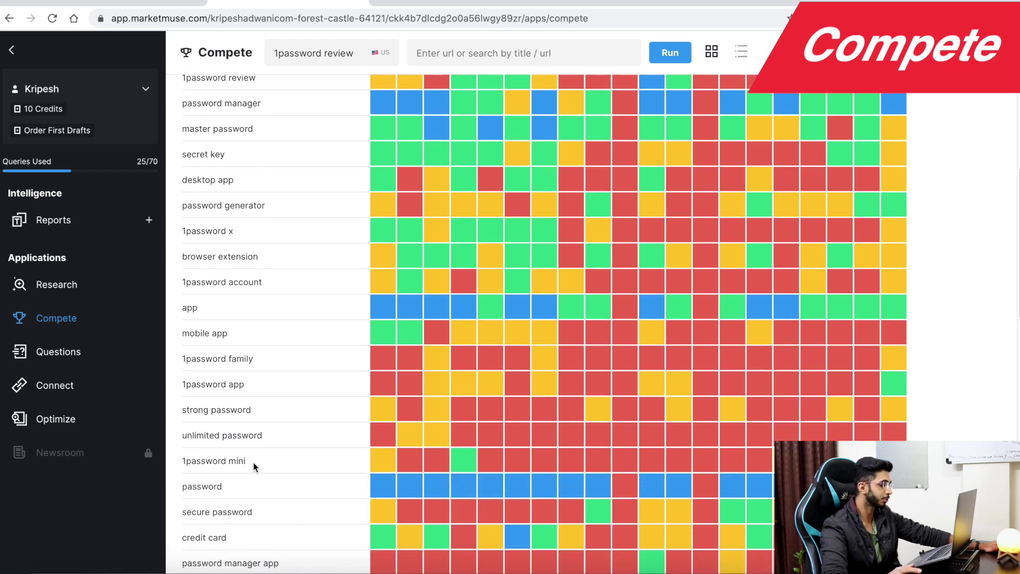
Highlight the related topics "1password mini", "secure password" and "password manager app" to inspect their content gaps
left_click_drag(252, 465, 184, 461)
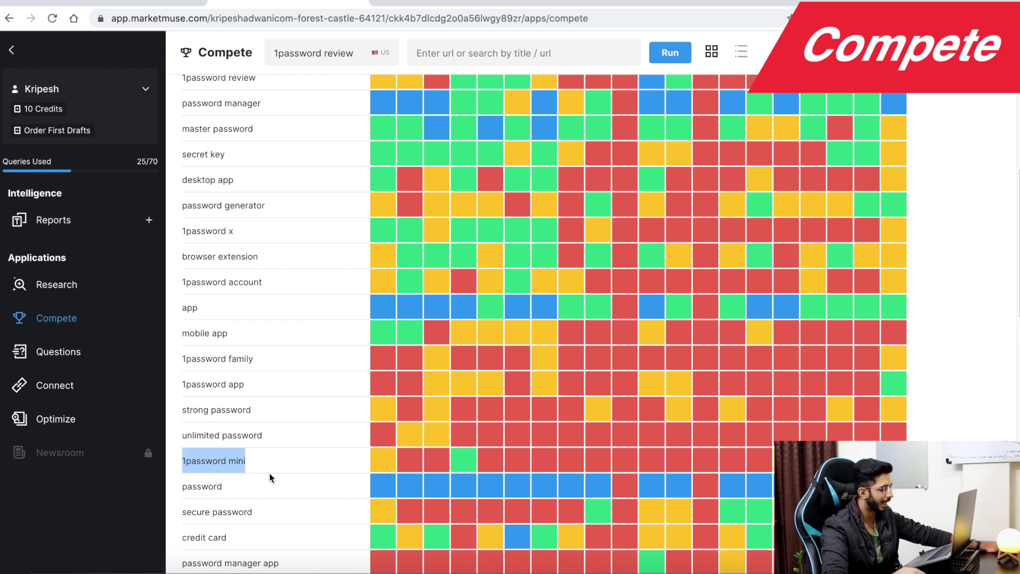
scroll(271, 471, "down", 2)
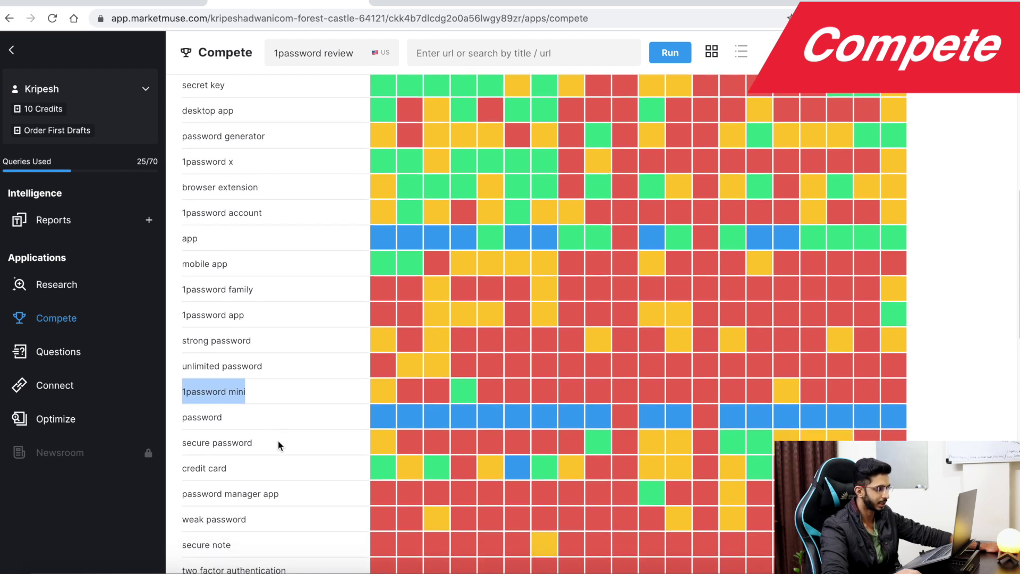
left_click_drag(254, 444, 232, 441)
scroll(235, 442, "down", 1)
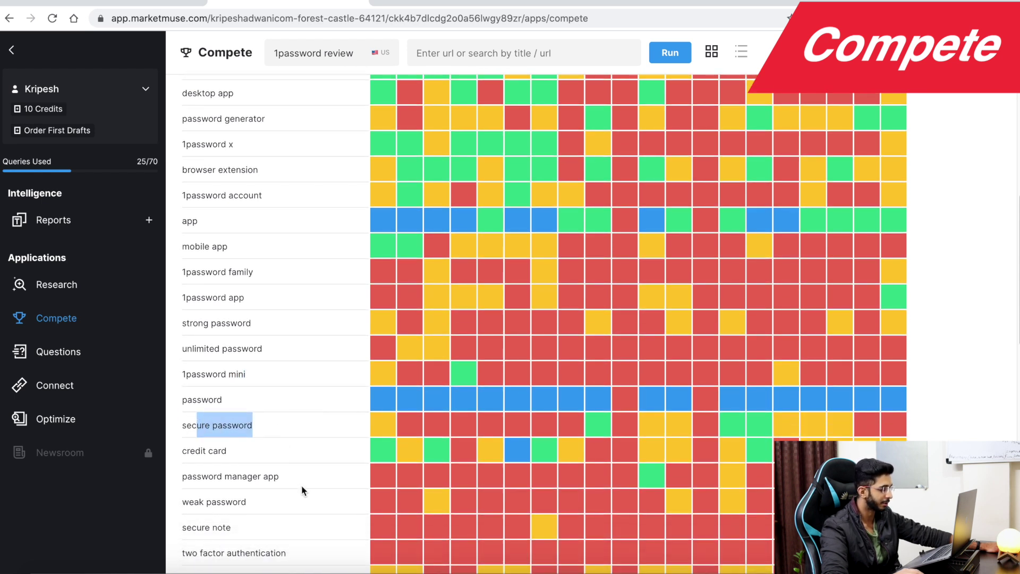
left_click_drag(296, 476, 215, 474)
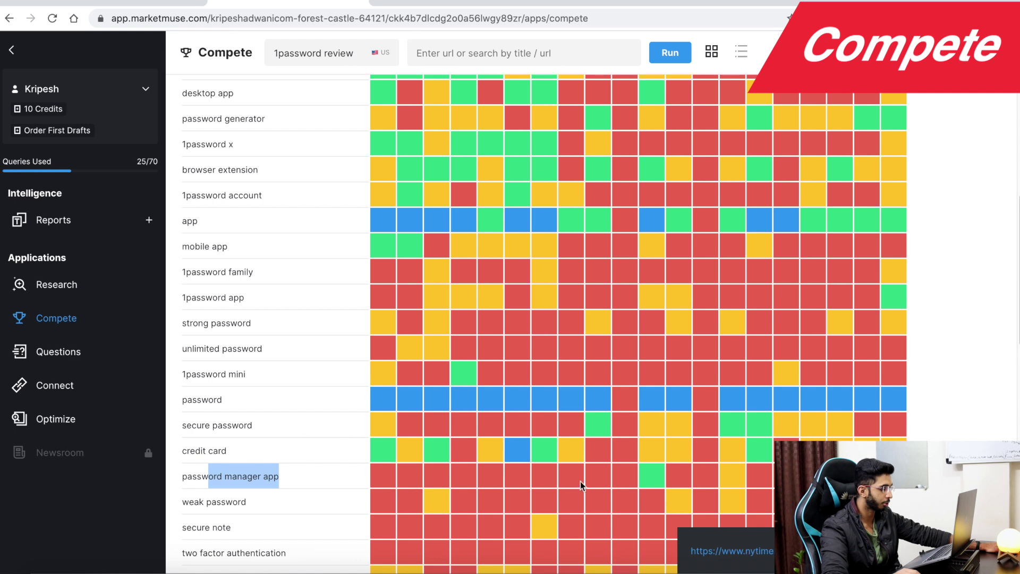
Examine the remaining related topics in the distribution heatmap and highlight "1password's watchtower" to inspect its content gap
scroll(544, 324, "down", 5)
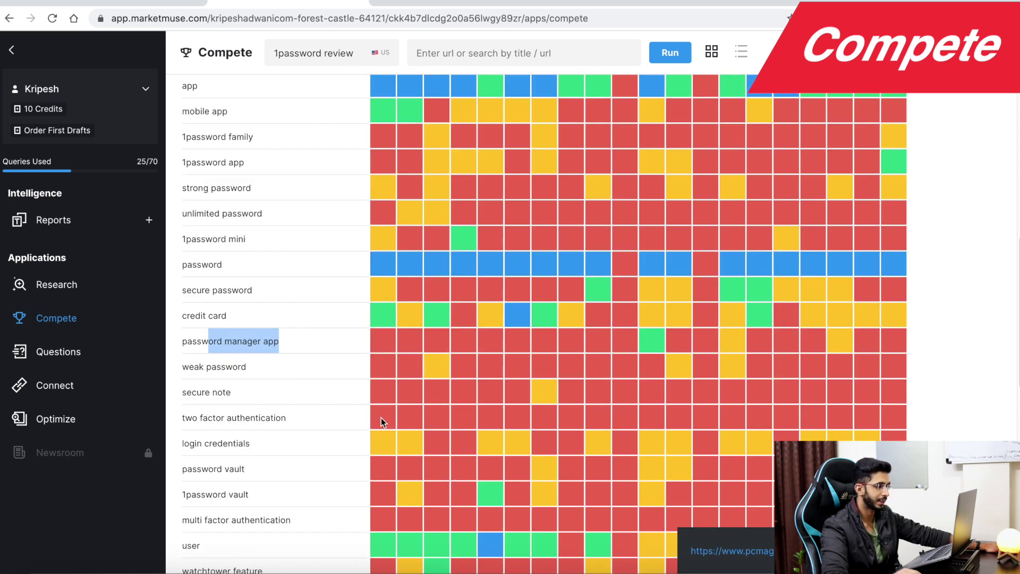
scroll(432, 416, "down", 2)
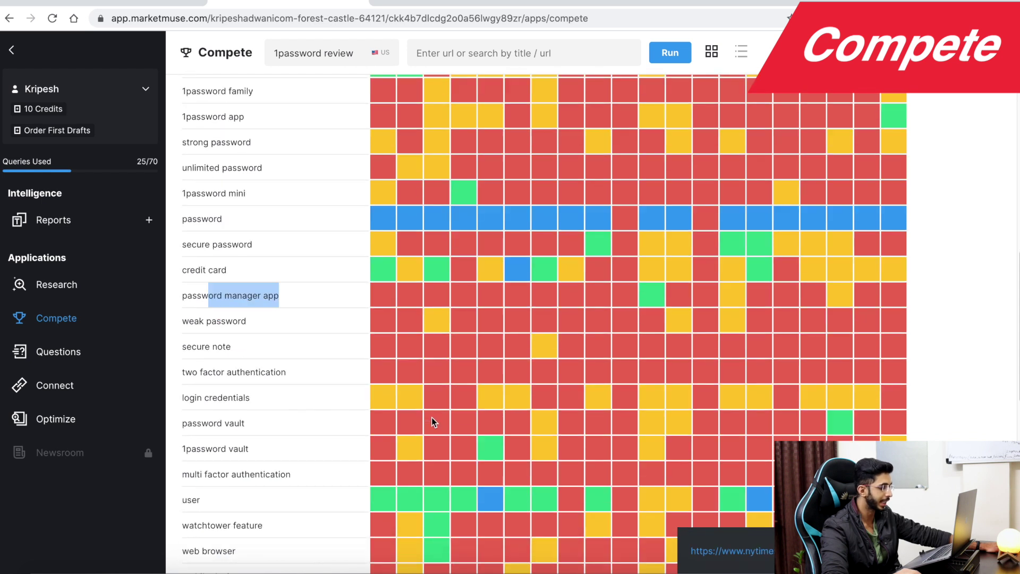
scroll(387, 451, "down", 6)
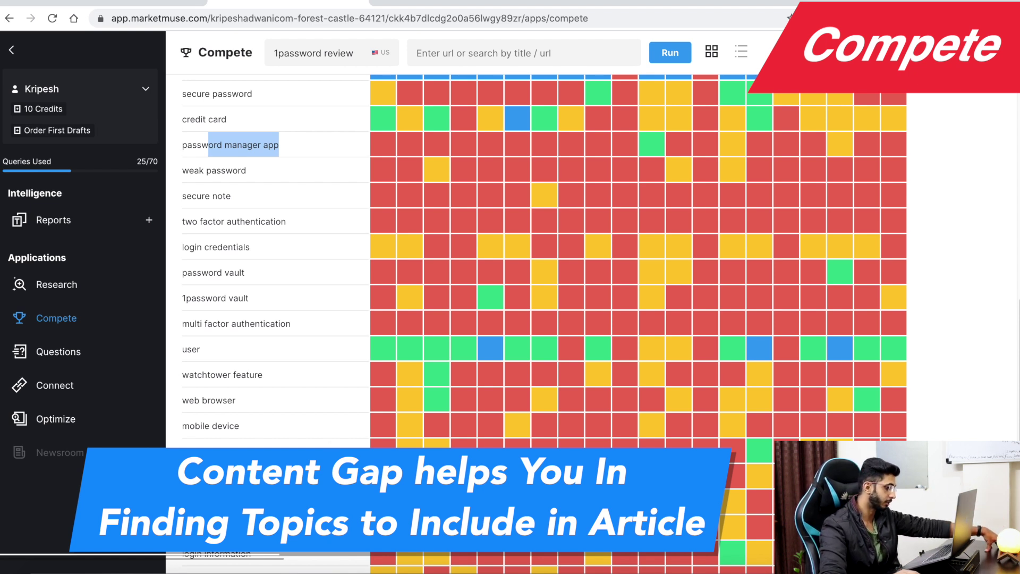
left_click_drag(184, 452, 361, 457)
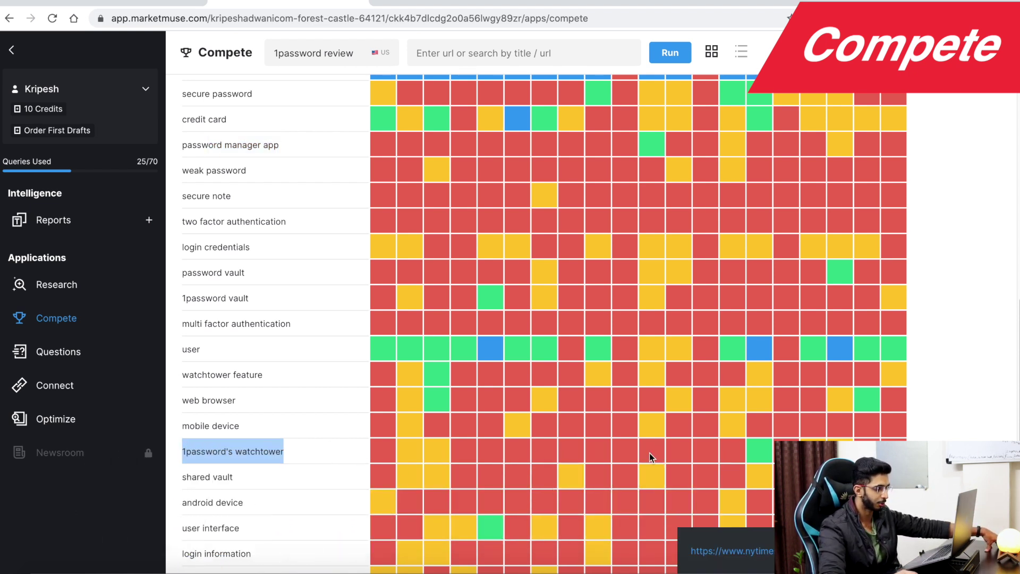
scroll(425, 423, "down", 1)
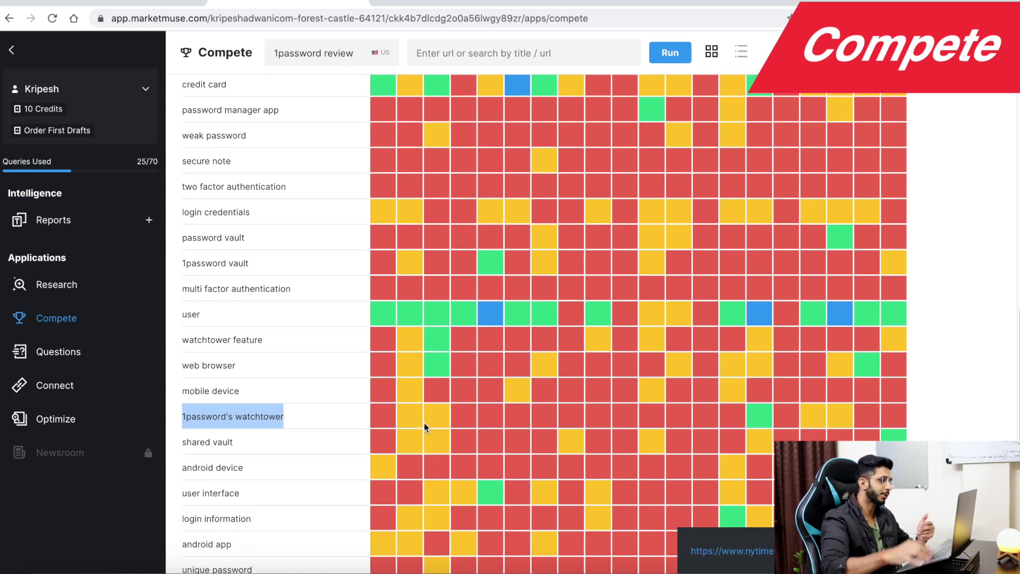
scroll(425, 422, "up", 10)
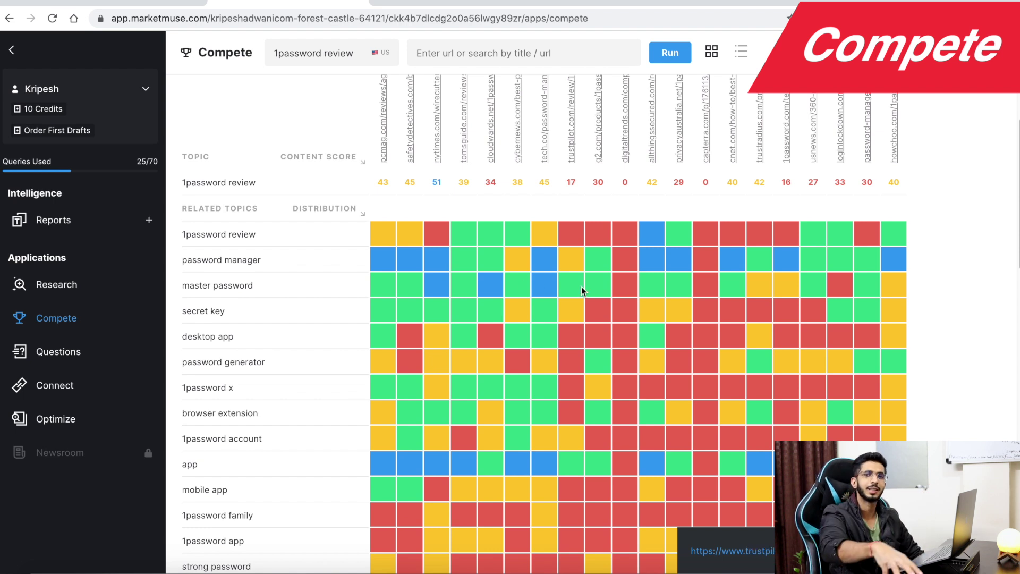
Switch to the Questions application and read through the list of questions related to "1password"
left_click(64, 357)
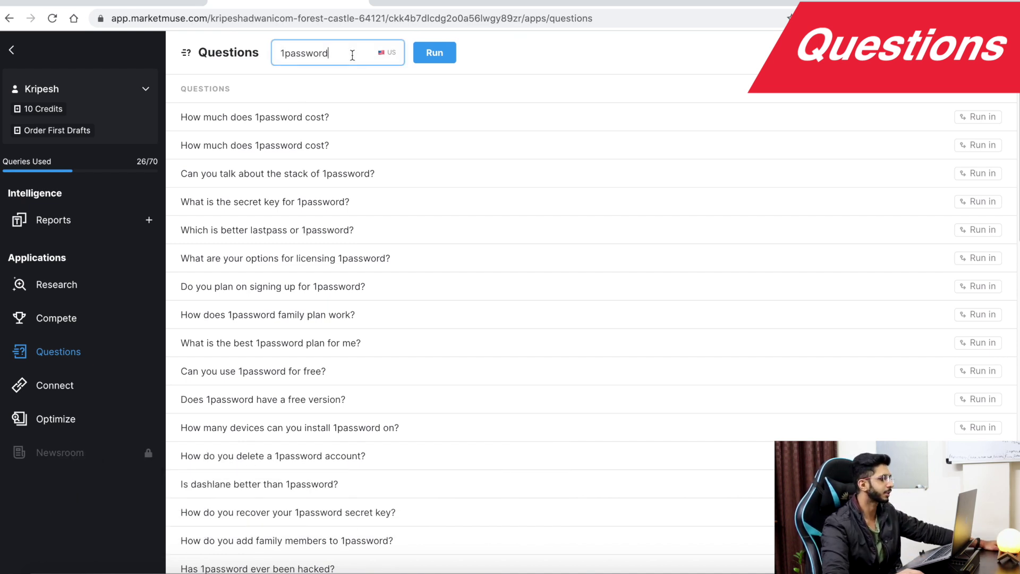
scroll(289, 178, "down", 2)
scroll(286, 191, "up", 2)
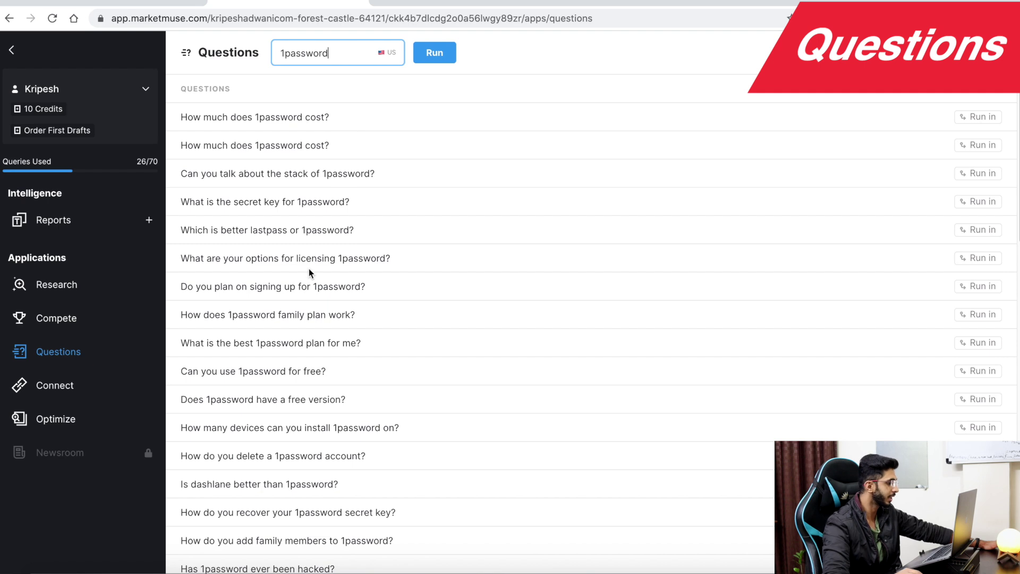
scroll(370, 201, "down", 1)
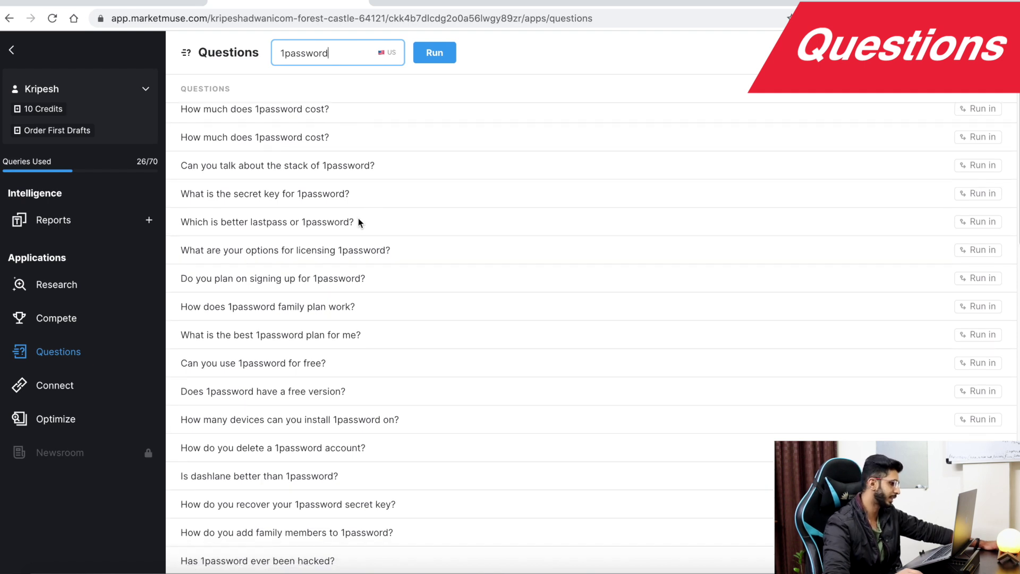
scroll(356, 224, "down", 5)
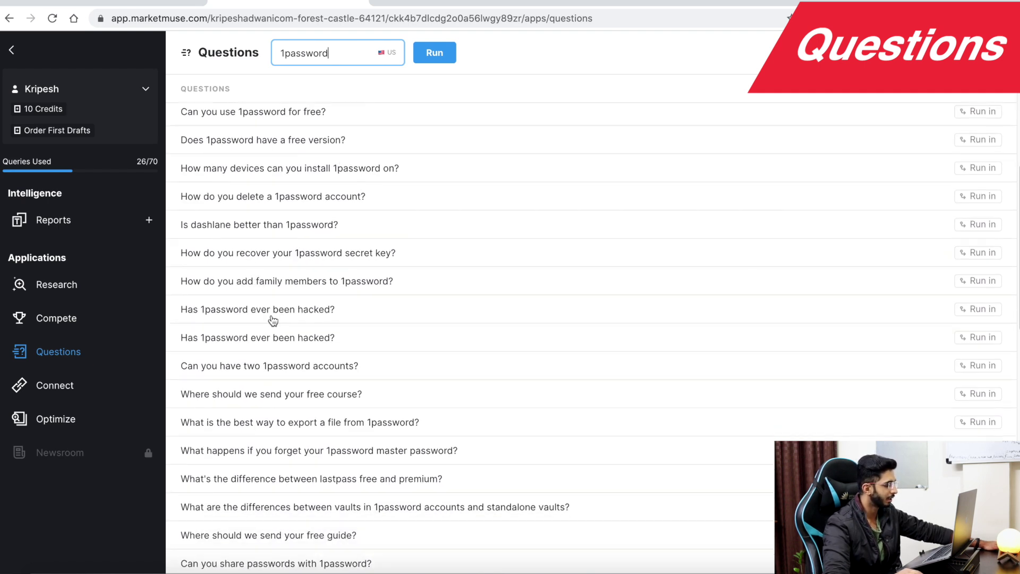
scroll(277, 301, "down", 3)
scroll(274, 298, "down", 10)
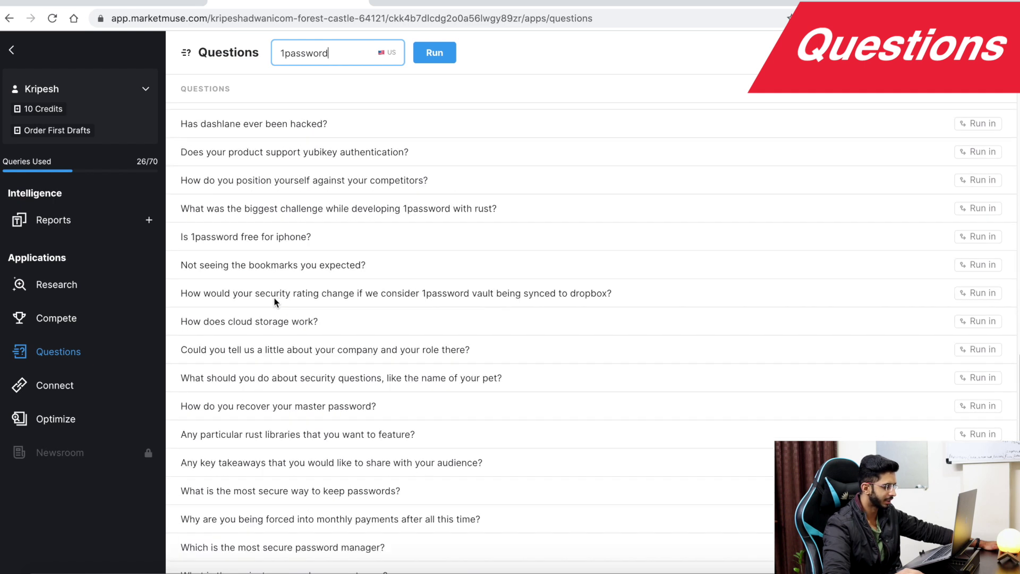
scroll(274, 309, "up", 15)
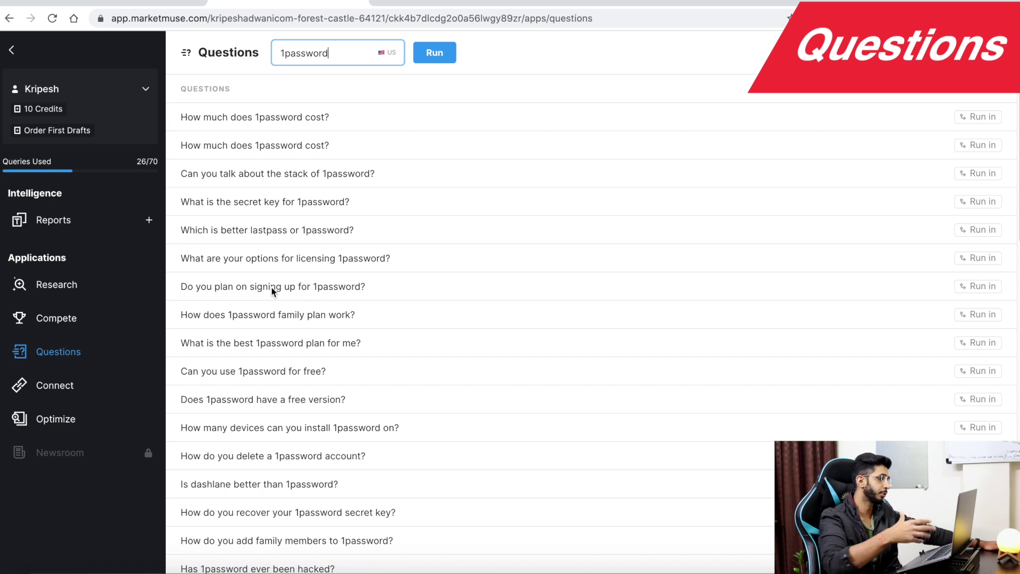
Switch to the Connect application and review the internal and external link suggestions for the password manager topic
left_click(55, 386)
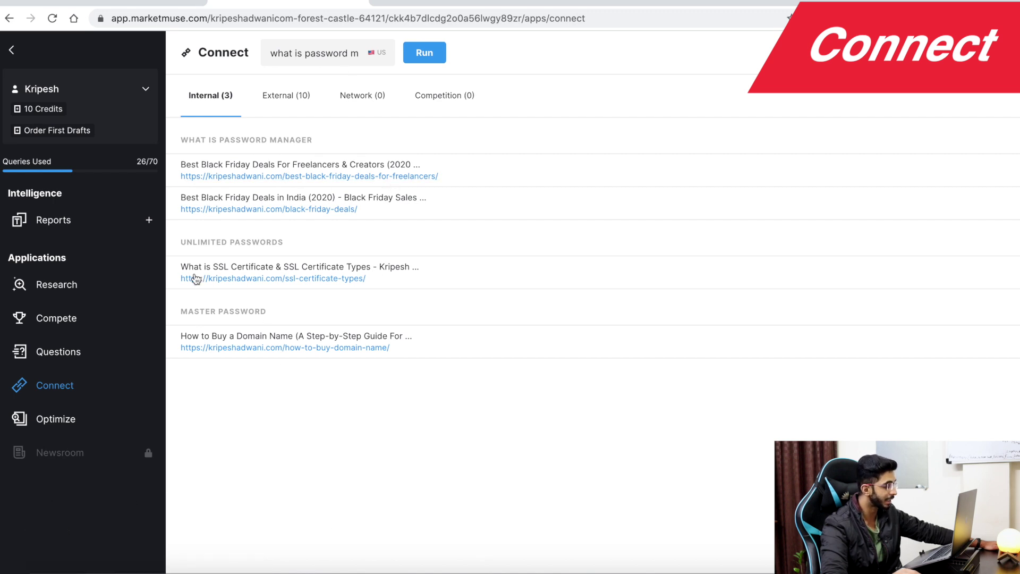
left_click(283, 94)
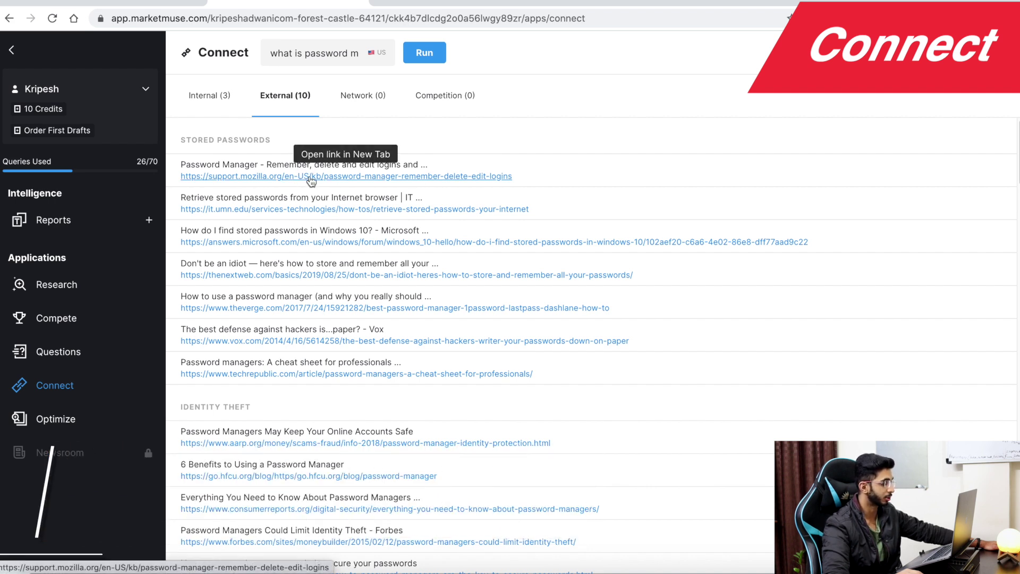
scroll(313, 182, "down", 3)
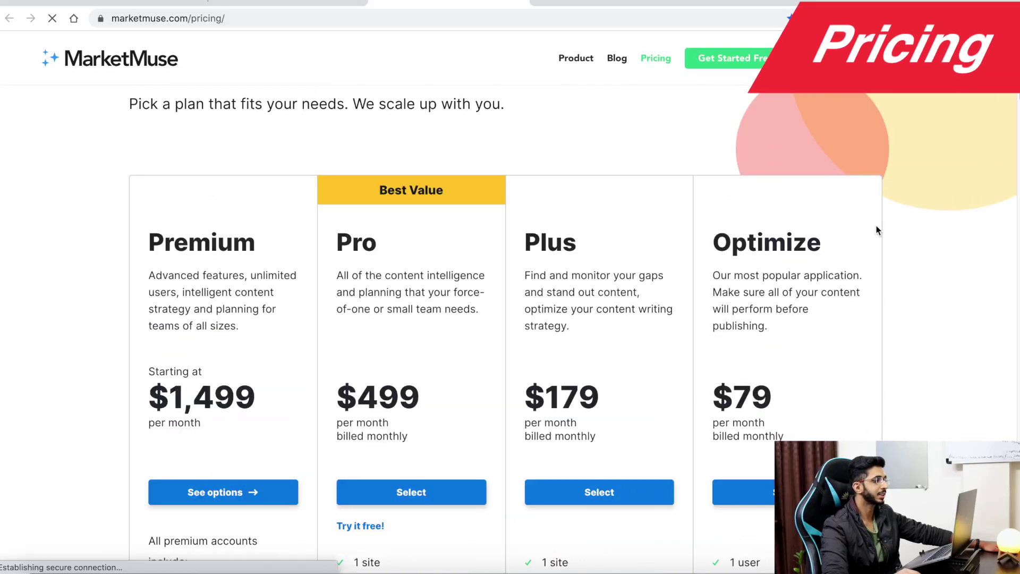
Review the Optimize plan on MarketMuse's pricing page, highlighting its monthly price, text editor and query allowance
scroll(402, 248, "down", 3)
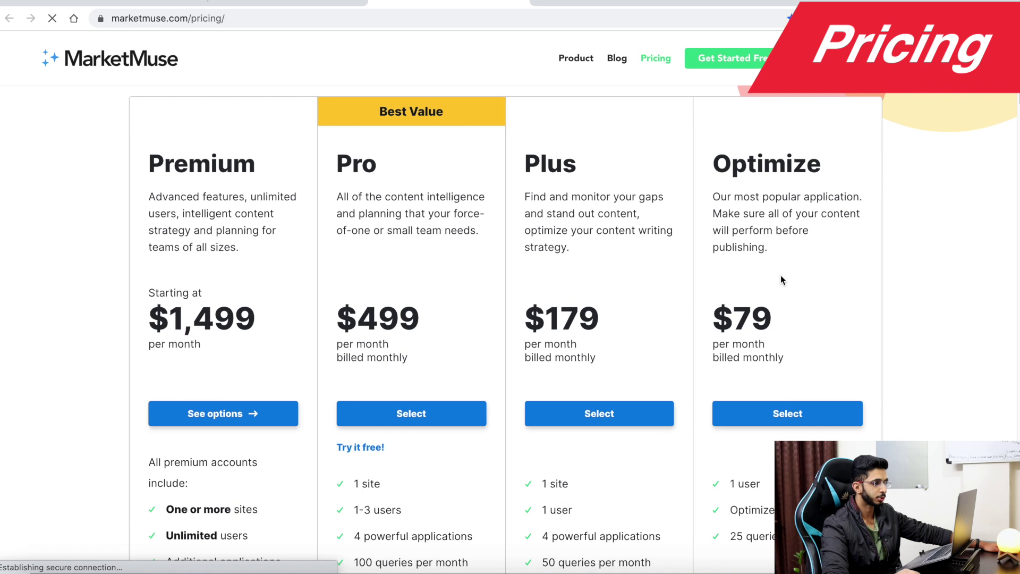
left_click_drag(754, 198, 792, 250)
left_click_drag(781, 322, 743, 321)
scroll(653, 317, "up", 5)
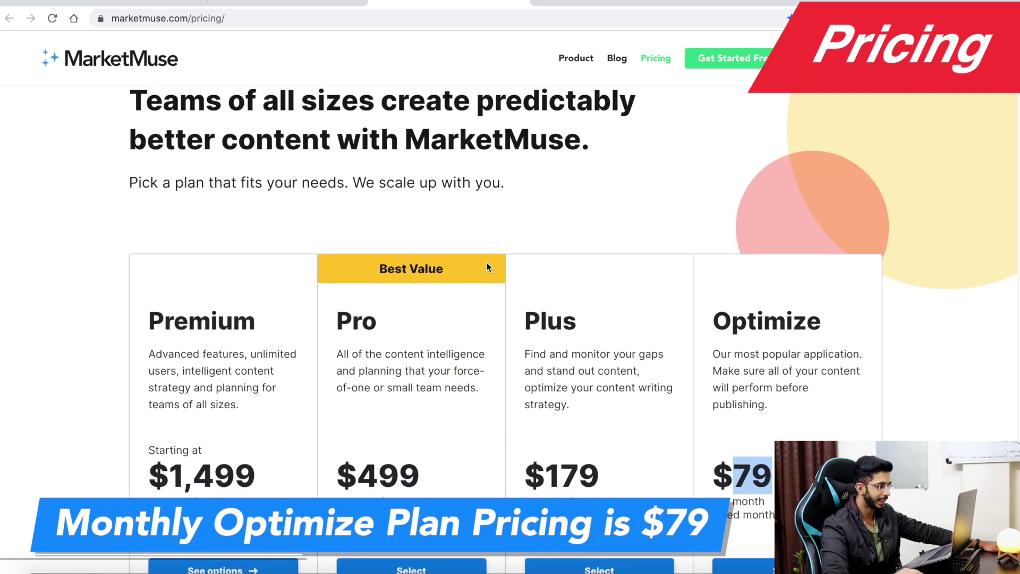
scroll(647, 312, "down", 6)
scroll(785, 337, "down", 10)
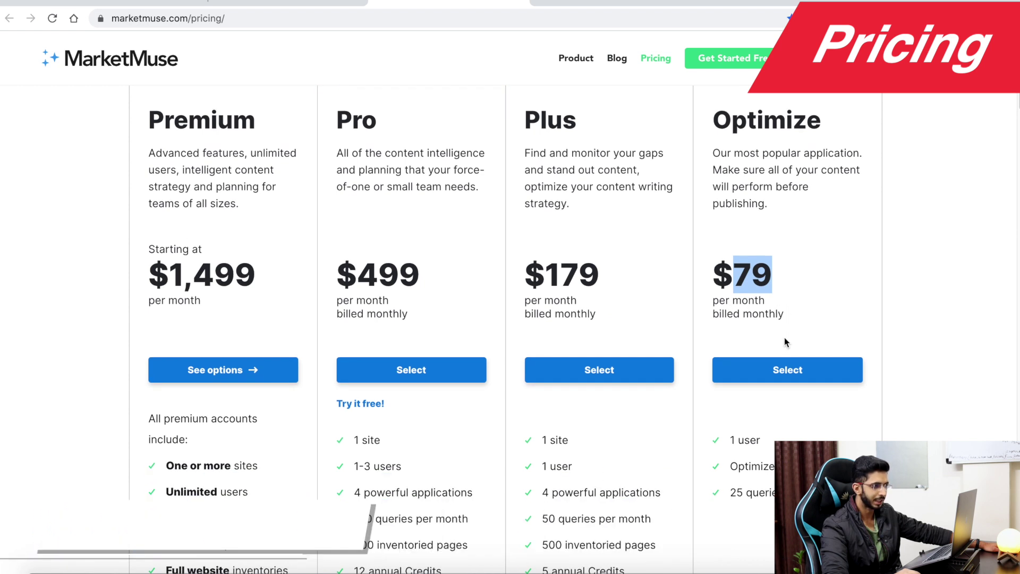
scroll(758, 239, "up", 3)
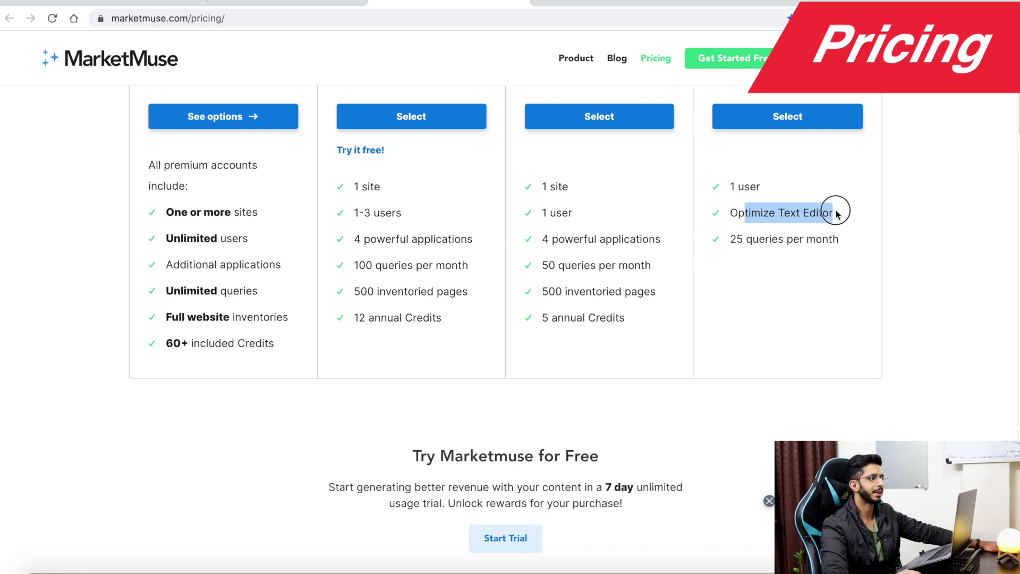
left_click_drag(737, 240, 776, 242)
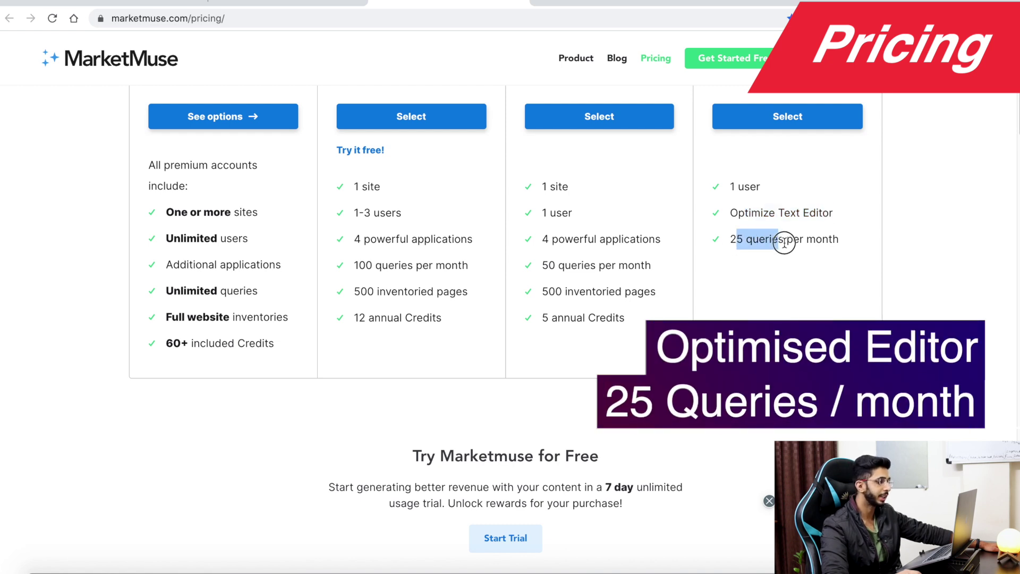
left_click(740, 147)
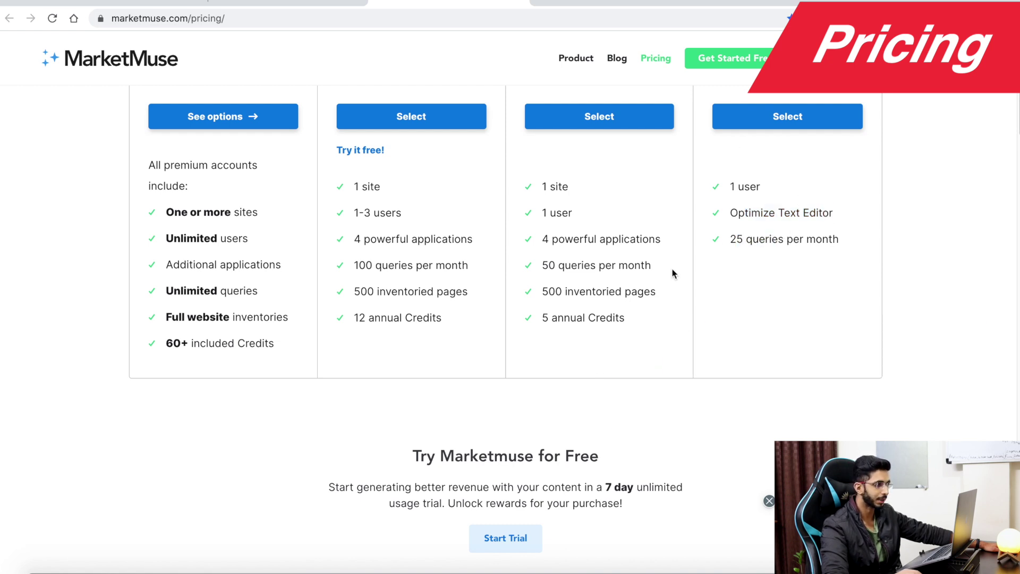
Review the Plus plan's price, monthly queries and annual credits, and check the free trial offer below the plans
scroll(672, 273, "up", 3)
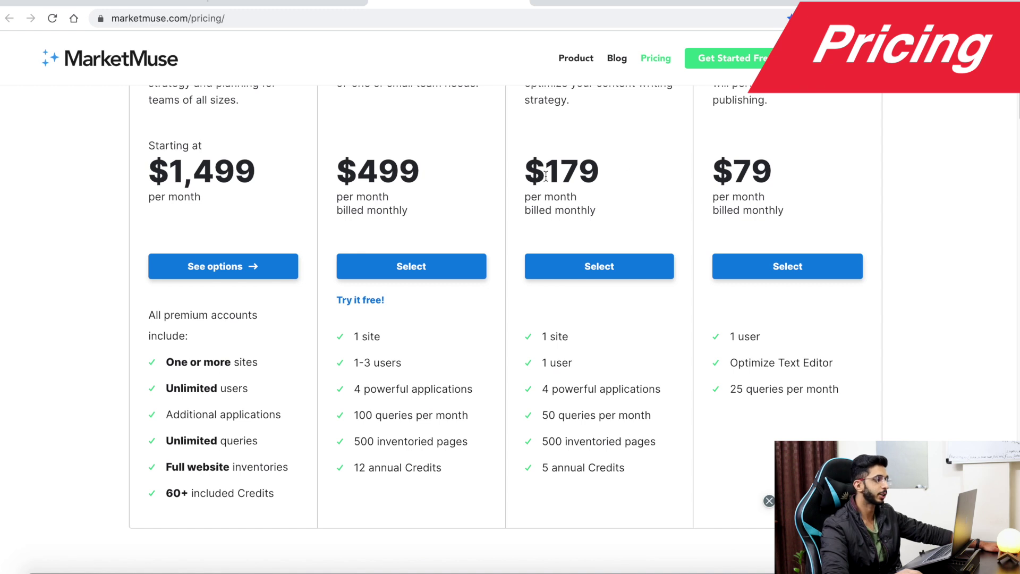
left_click(619, 172)
scroll(619, 171, "down", 1)
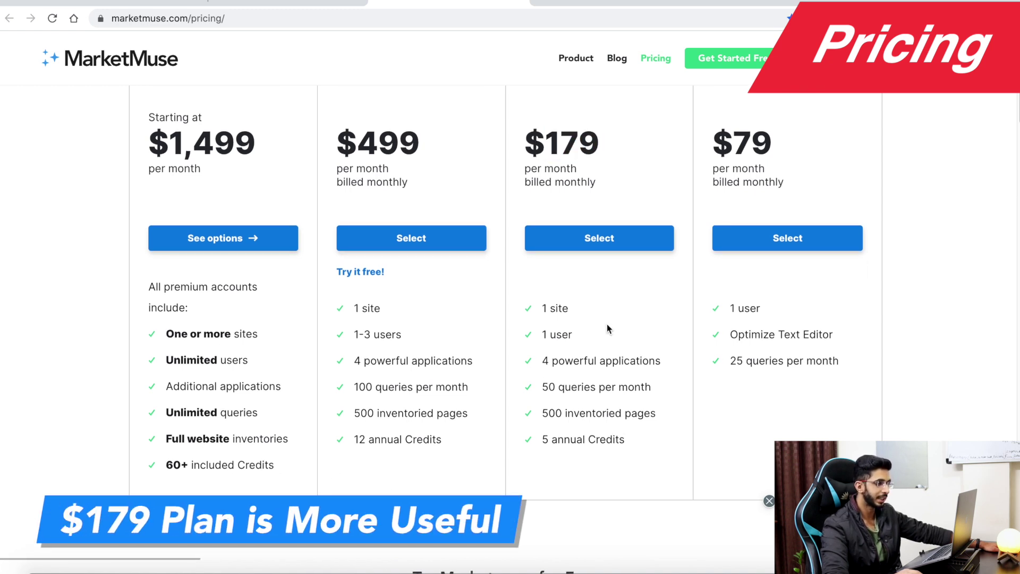
scroll(514, 383, "down", 1)
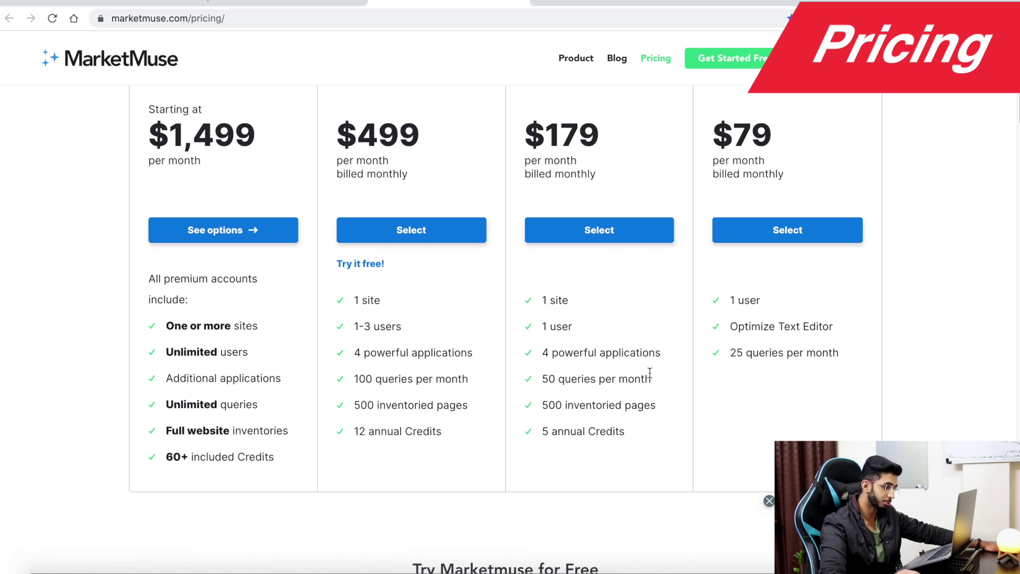
left_click_drag(652, 379, 586, 375)
left_click(578, 374)
scroll(580, 376, "down", 3)
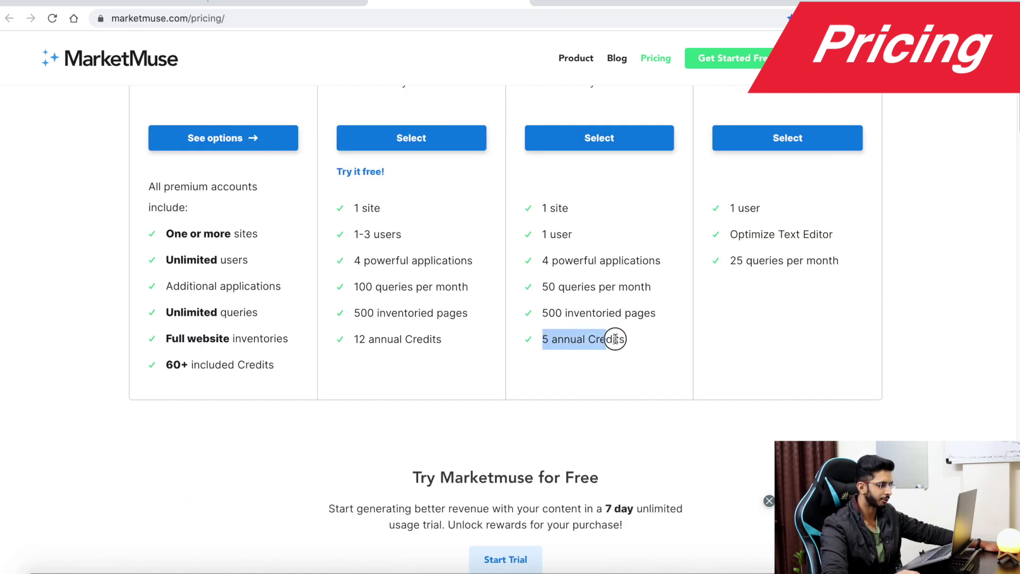
scroll(630, 341, "down", 5)
left_click_drag(633, 392, 404, 383)
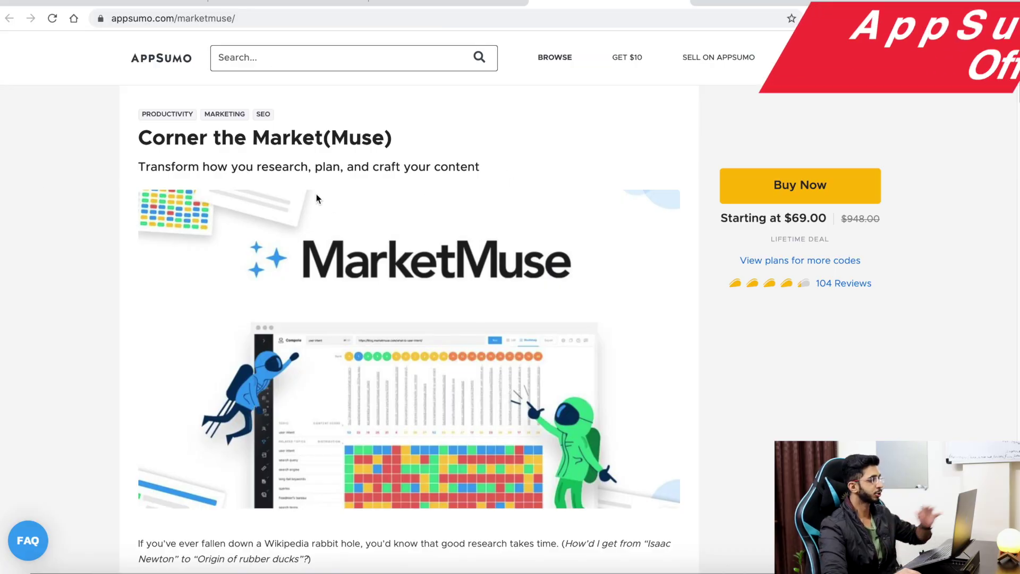
Look through the MarketMuse lifetime deal on AppSumo down to its Optimize, Plus and Pro plan comparison
scroll(556, 237, "down", 3)
scroll(465, 219, "up", 3)
scroll(465, 234, "down", 15)
scroll(467, 245, "down", 15)
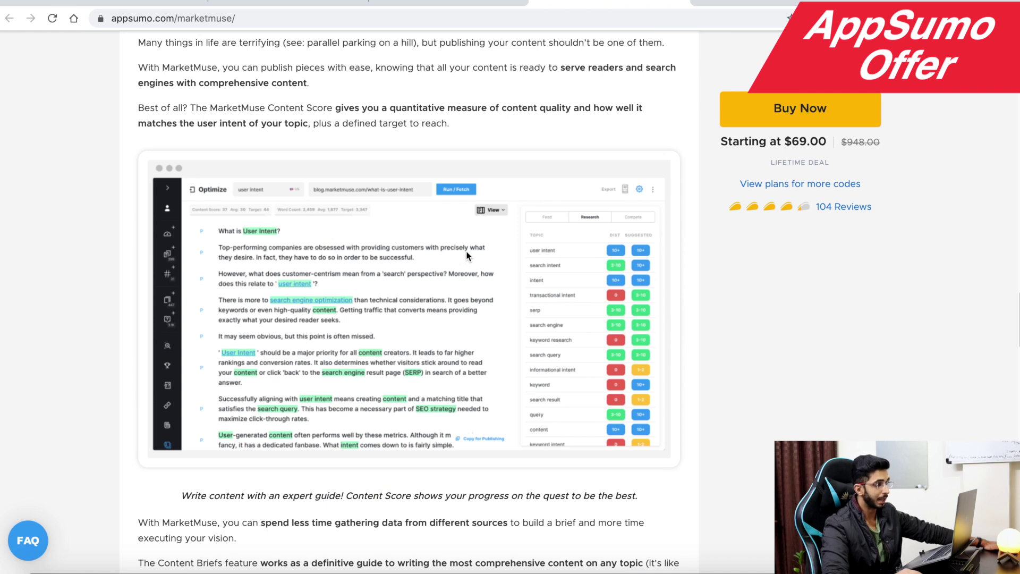
scroll(463, 276, "down", 20)
scroll(444, 306, "up", 2)
scroll(442, 306, "down", 2)
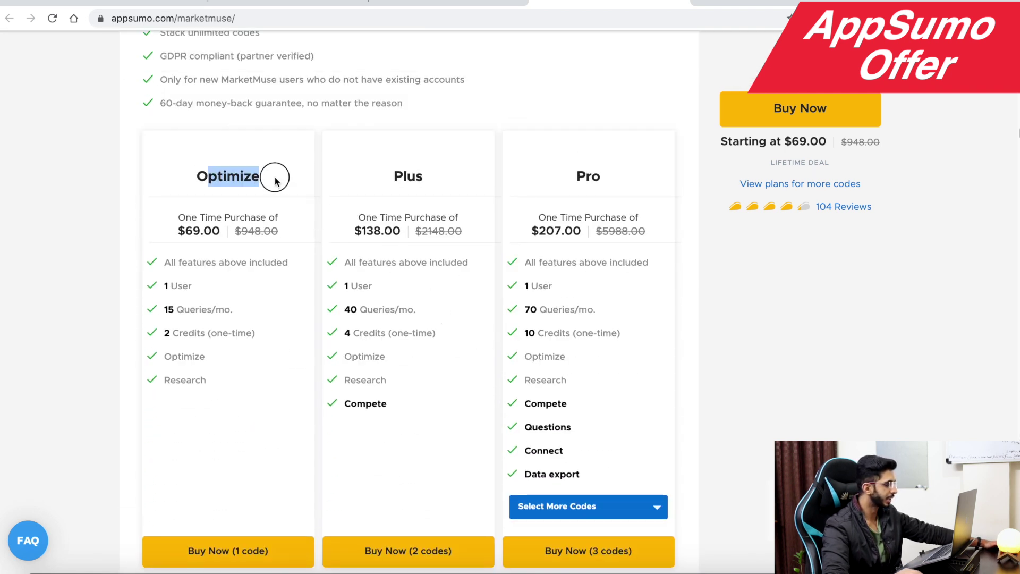